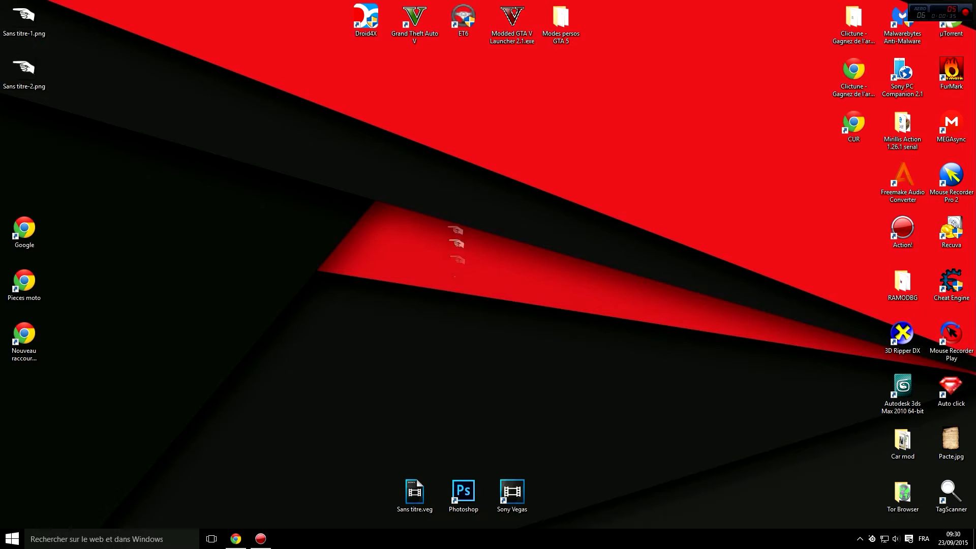
- Launch Photoshop, switch to Chrome and browse Google Images for "pointeur png" in a new tab
{"action": "left_click", "coordinate": [451, 497]}
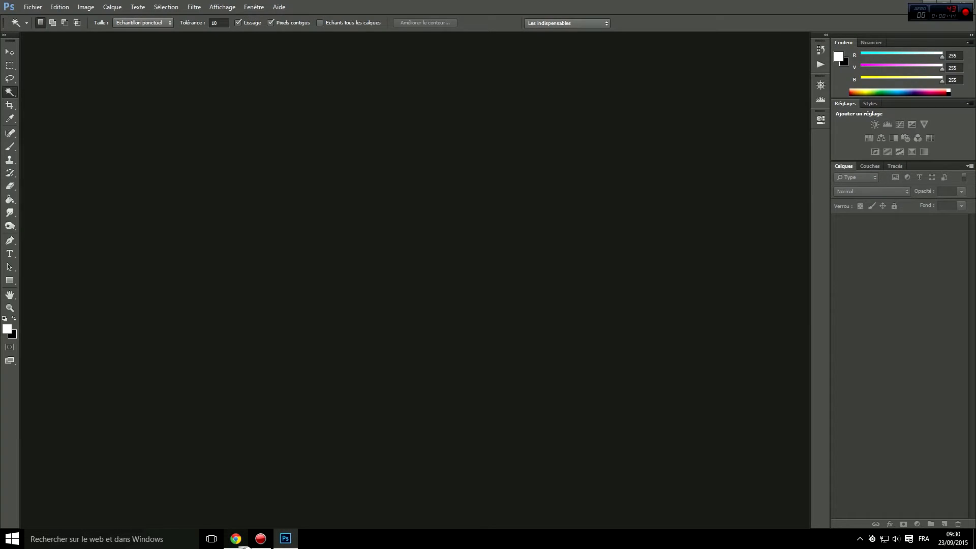
{"action": "left_click", "coordinate": [245, 546]}
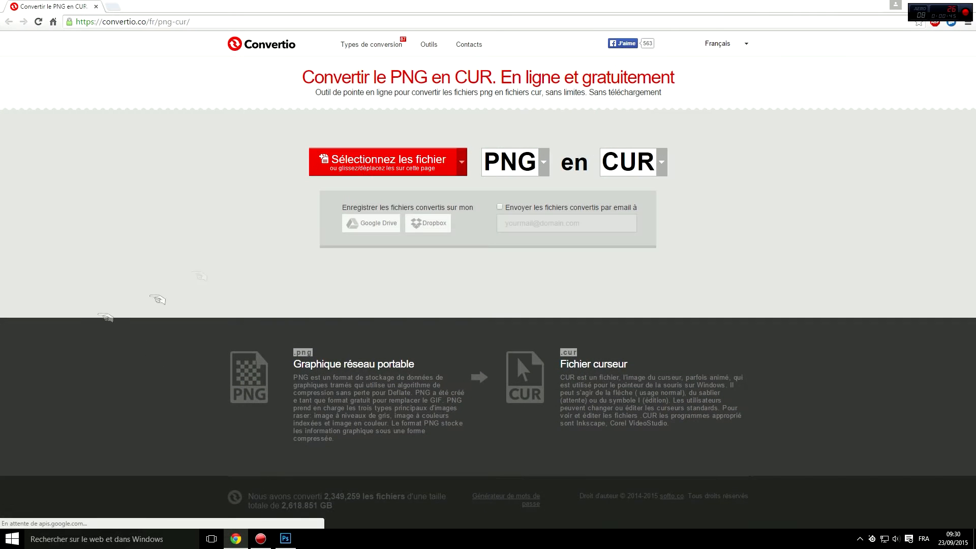
{"action": "left_click", "coordinate": [118, 6]}
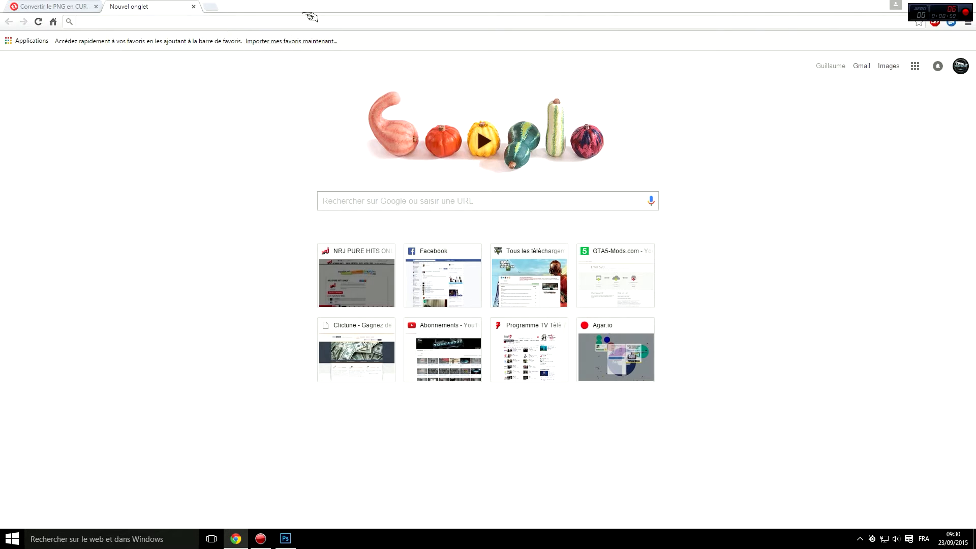
{"action": "type", "text": "po"}
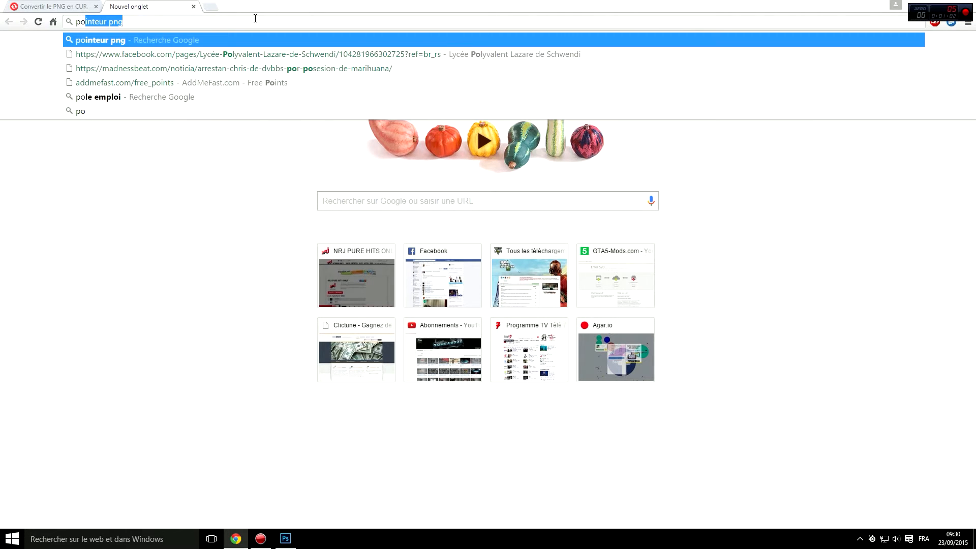
{"action": "type", "text": "inteur png"}
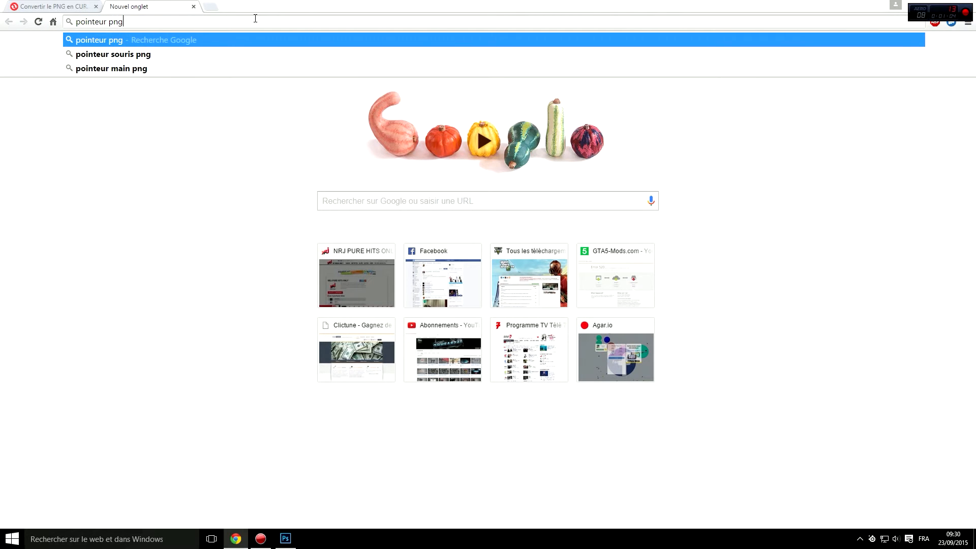
{"action": "key", "text": "Return"}
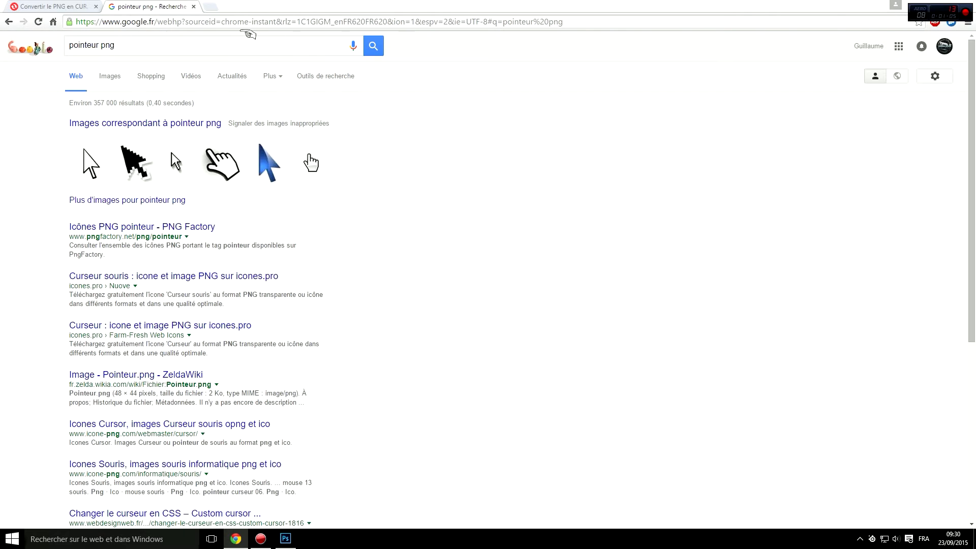
{"action": "left_click", "coordinate": [110, 91]}
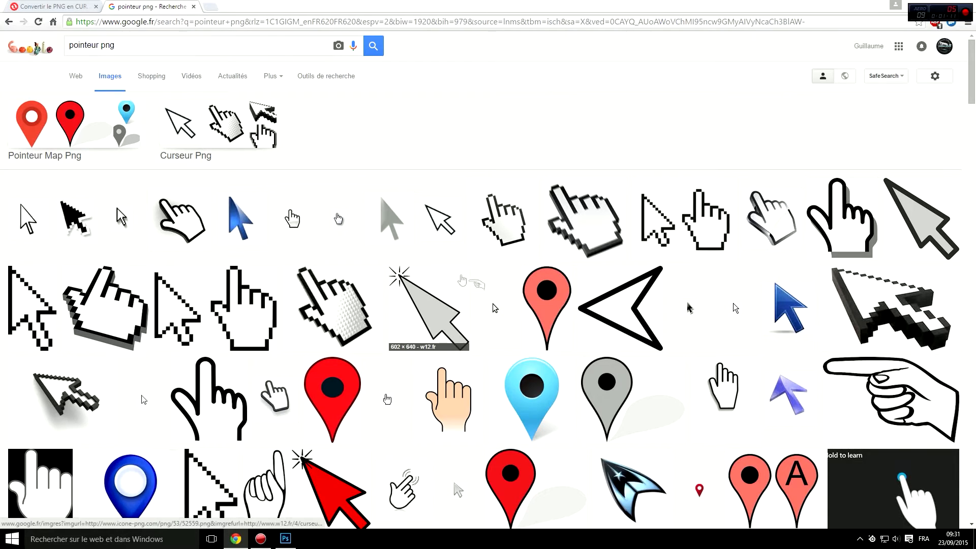
{"action": "scroll", "coordinate": [532, 153], "scroll_direction": "down", "scroll_amount": 5}
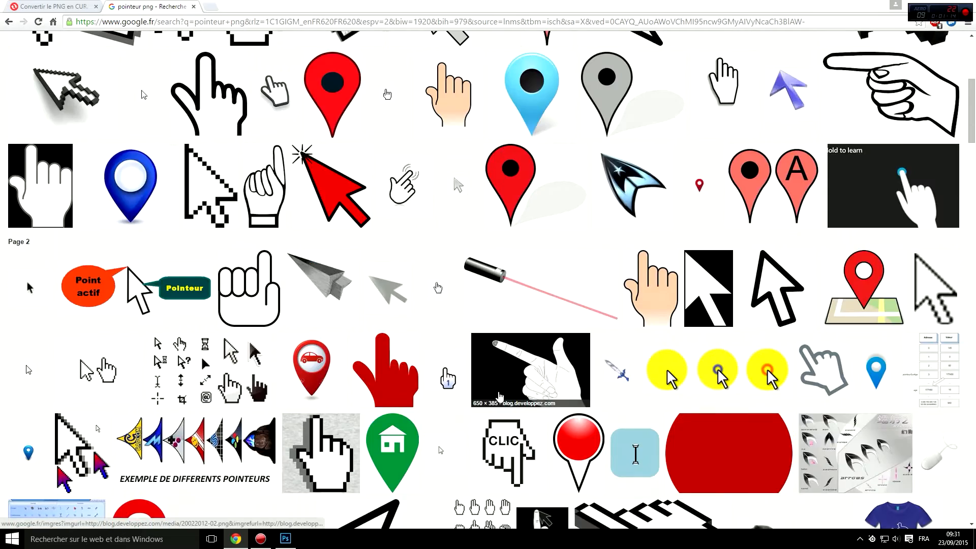
{"action": "scroll", "coordinate": [532, 153], "scroll_direction": "up", "scroll_amount": 5}
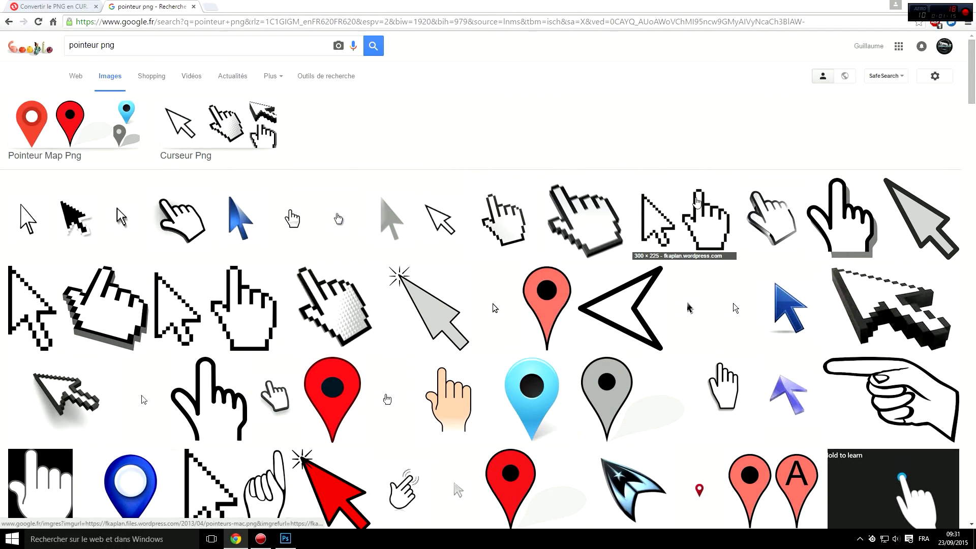
- Switch to Photoshop and create a new 50 × 50 pixel document at 72 pixels/inch with a transparent background
{"action": "key", "text": "alt+Tab"}
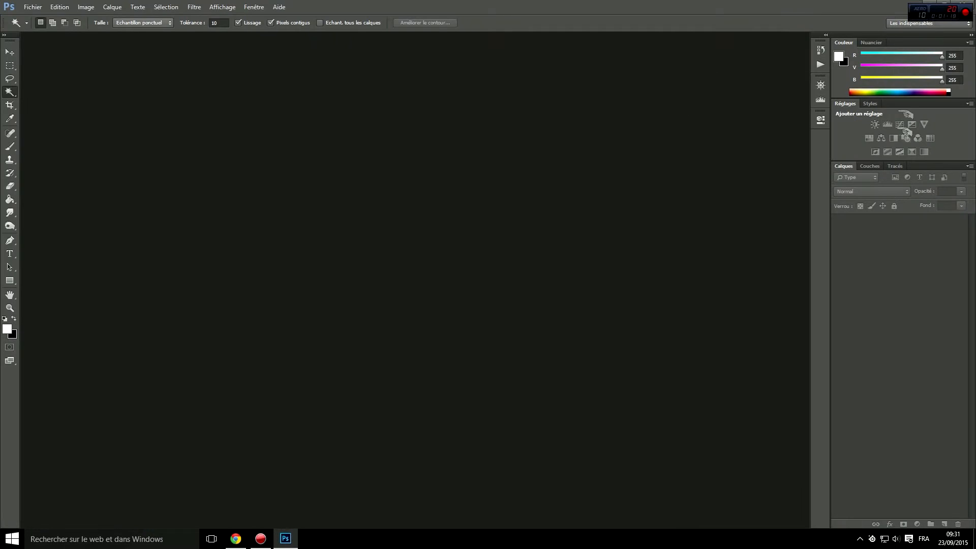
{"action": "left_click", "coordinate": [37, 7]}
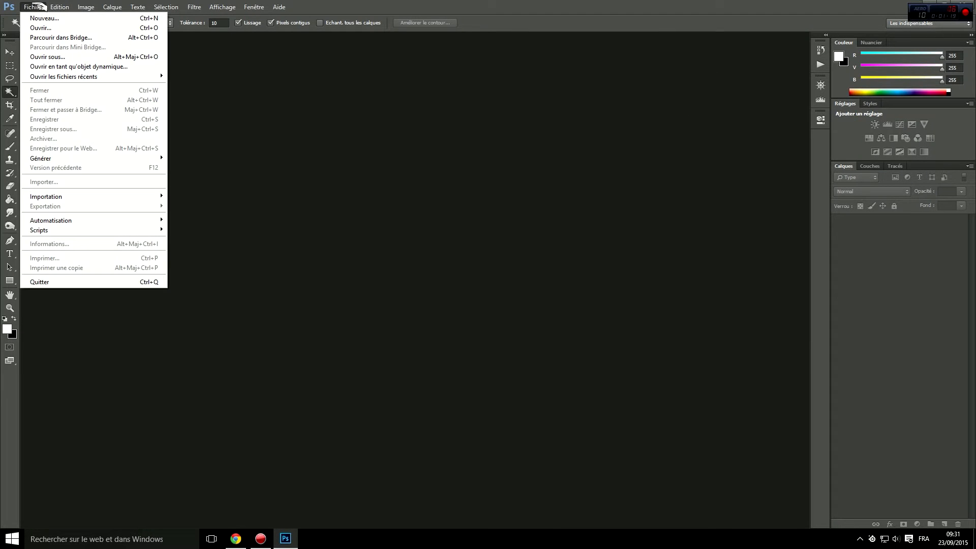
{"action": "left_click", "coordinate": [43, 18]}
{"action": "double_click", "coordinate": [446, 192]}
{"action": "double_click", "coordinate": [446, 208]}
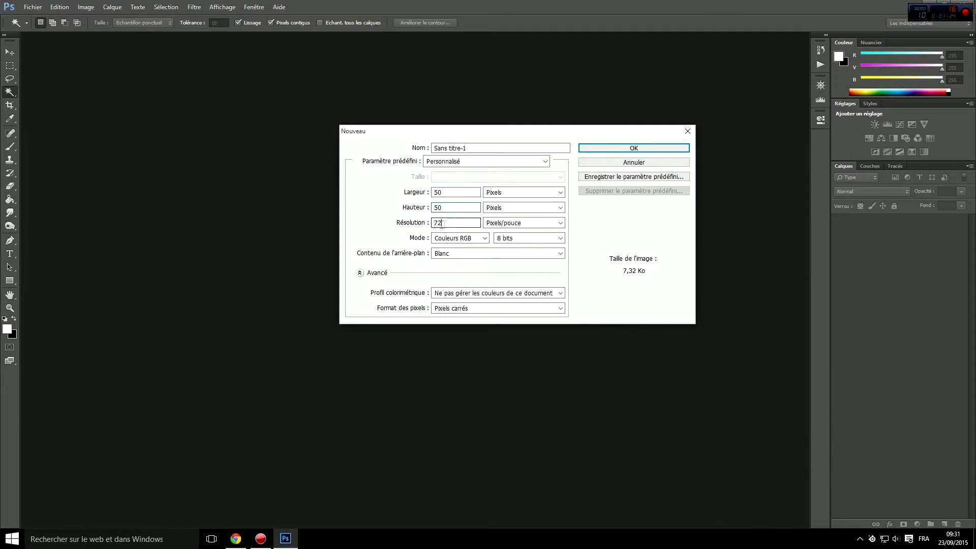
{"action": "left_click", "coordinate": [498, 255]}
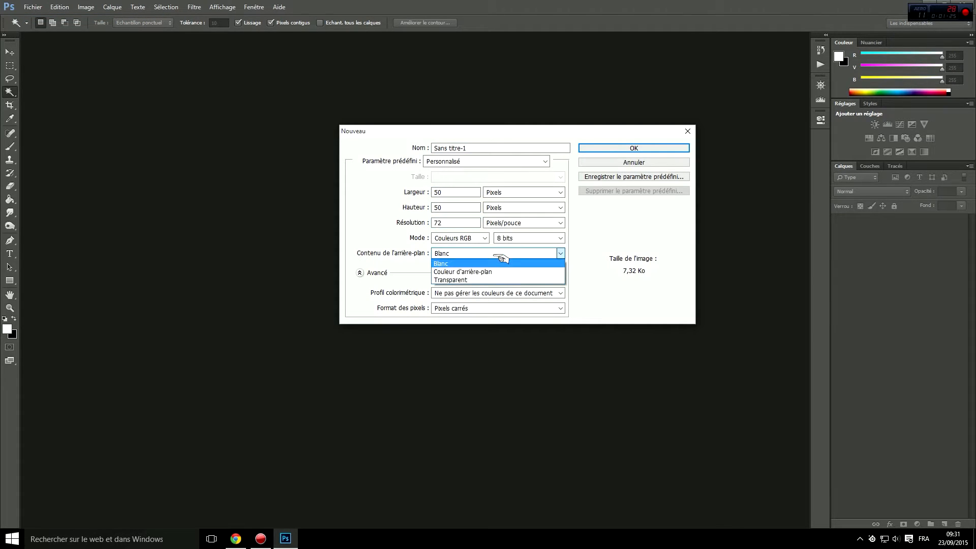
{"action": "left_click", "coordinate": [461, 280]}
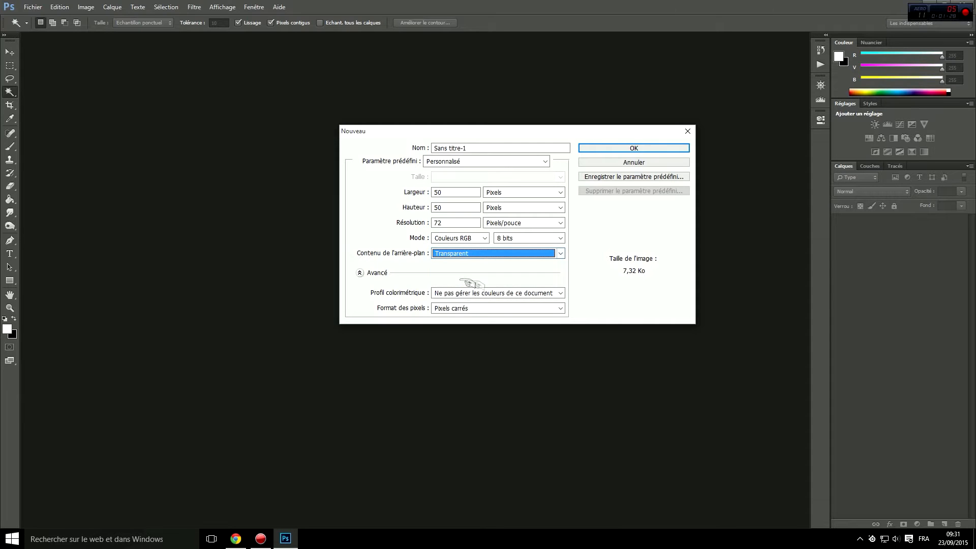
{"action": "left_click", "coordinate": [648, 148]}
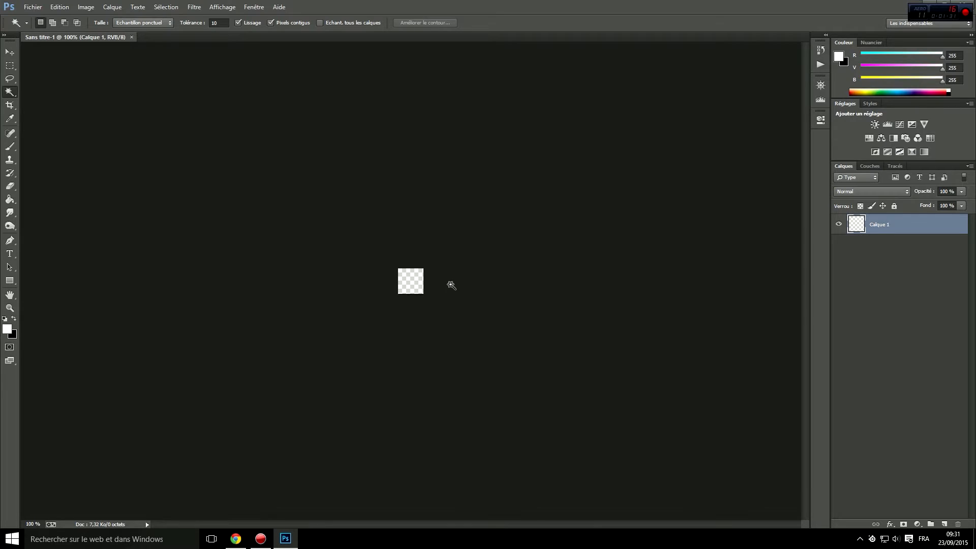
- Place the desktop image Sans titre-1.png into the transparent document at the size that fits the canvas
{"action": "scroll", "coordinate": [448, 286], "scroll_direction": "up", "scroll_amount": 5}
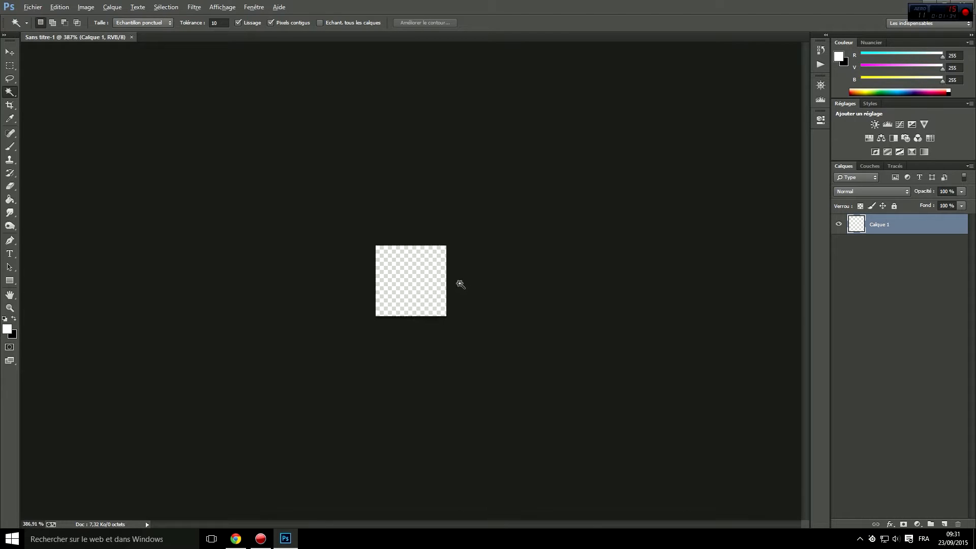
{"action": "scroll", "coordinate": [460, 284], "scroll_direction": "up", "scroll_amount": 2}
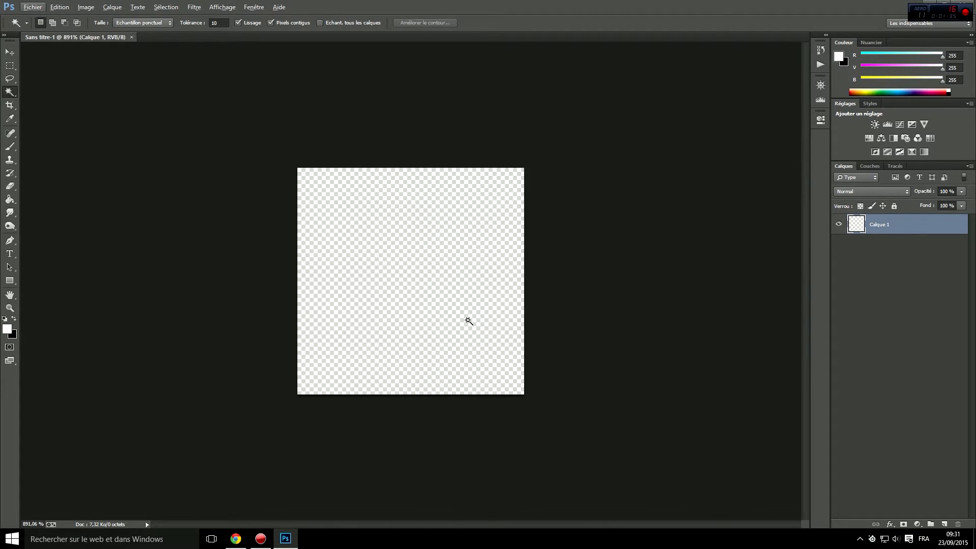
{"action": "left_click", "coordinate": [975, 539]}
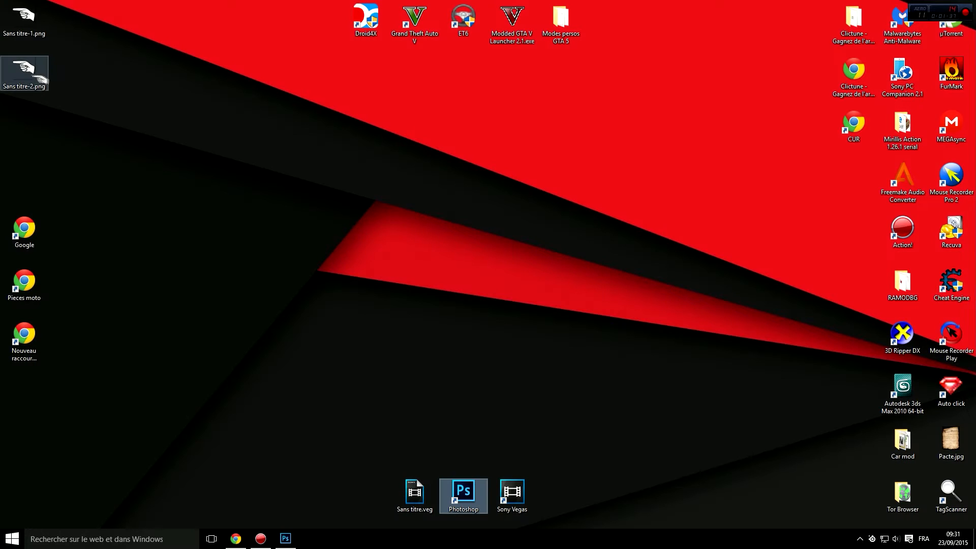
{"action": "left_click_drag", "start_coordinate": [20, 25], "coordinate": [422, 277]}
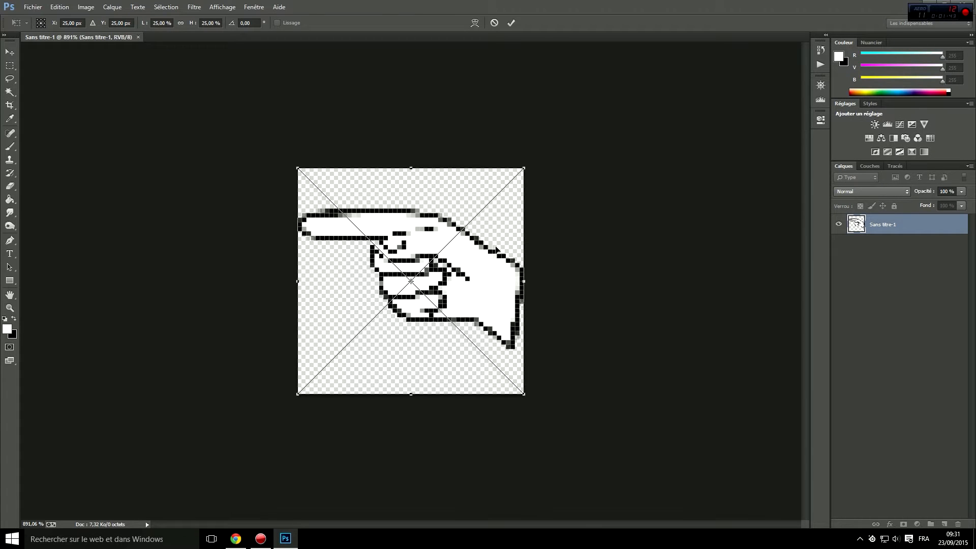
{"action": "key", "text": "Return"}
{"action": "scroll", "coordinate": [476, 340], "scroll_direction": "down", "scroll_amount": 6}
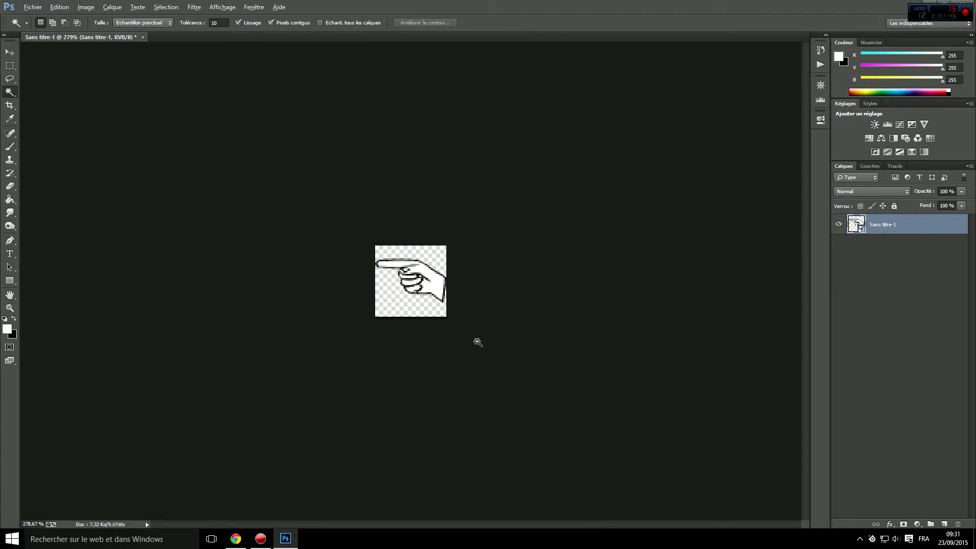
{"action": "scroll", "coordinate": [478, 342], "scroll_direction": "down", "scroll_amount": 3}
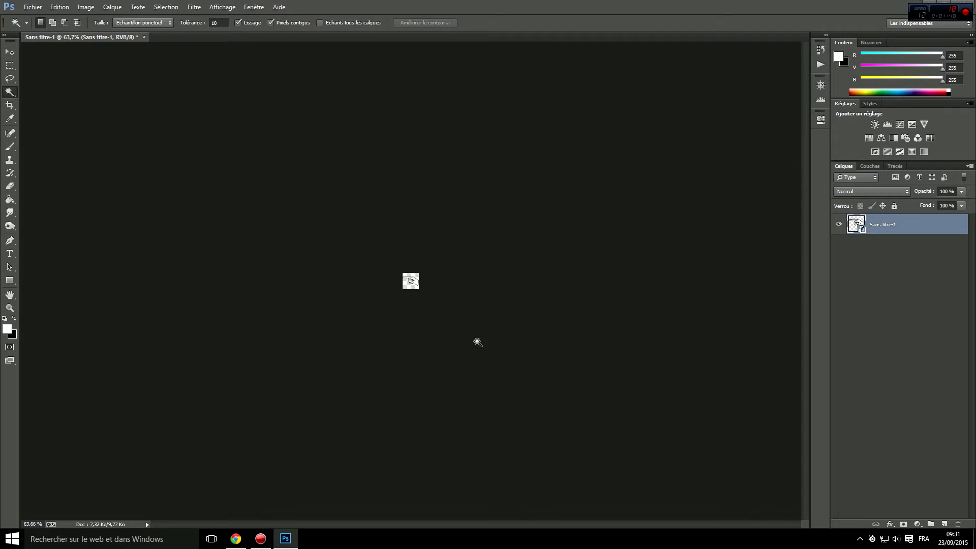
{"action": "scroll", "coordinate": [477, 342], "scroll_direction": "up", "scroll_amount": 6}
- View the desktop images Sans titre-1.png and Sans titre-2.png in the photo viewer to compare their sizes
{"action": "left_click", "coordinate": [975, 540]}
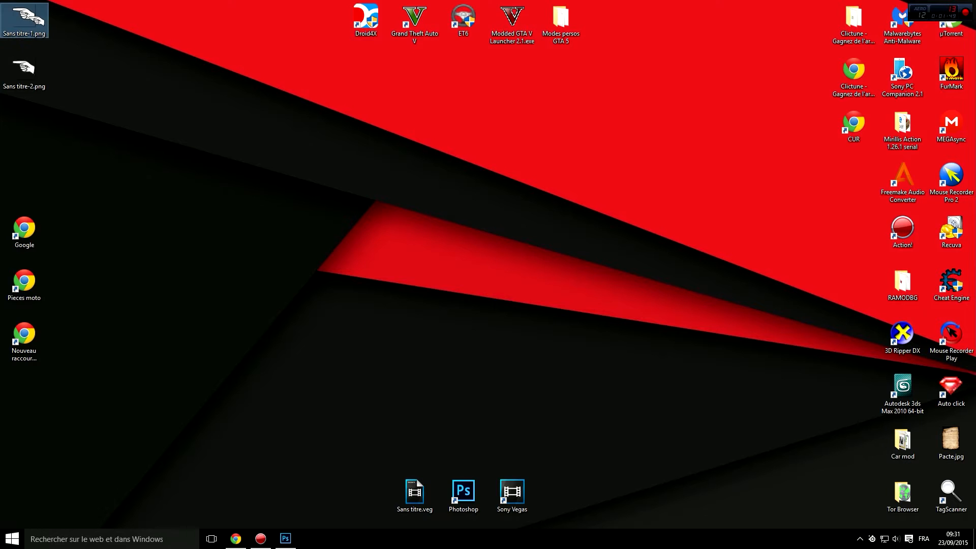
{"action": "double_click", "coordinate": [24, 19]}
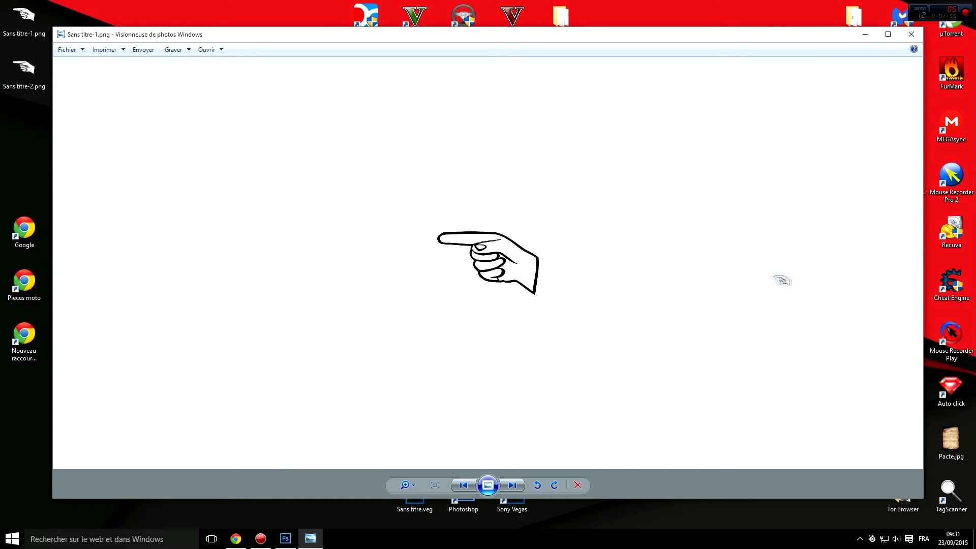
{"action": "key", "text": "Right"}
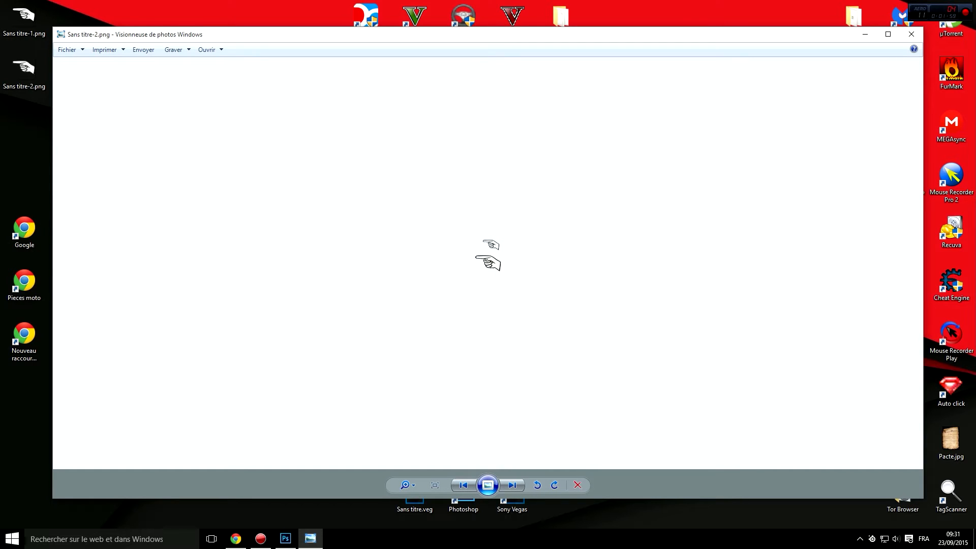
{"action": "left_click", "coordinate": [912, 34]}
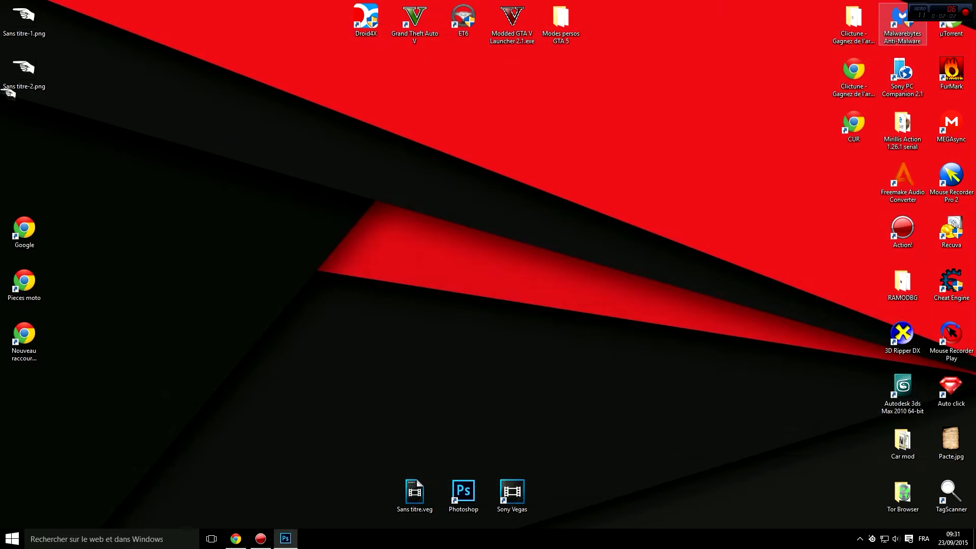
- Return to Photoshop, set up saving the document to the desktop in PNG format, and cancel the save
{"action": "left_click", "coordinate": [286, 539]}
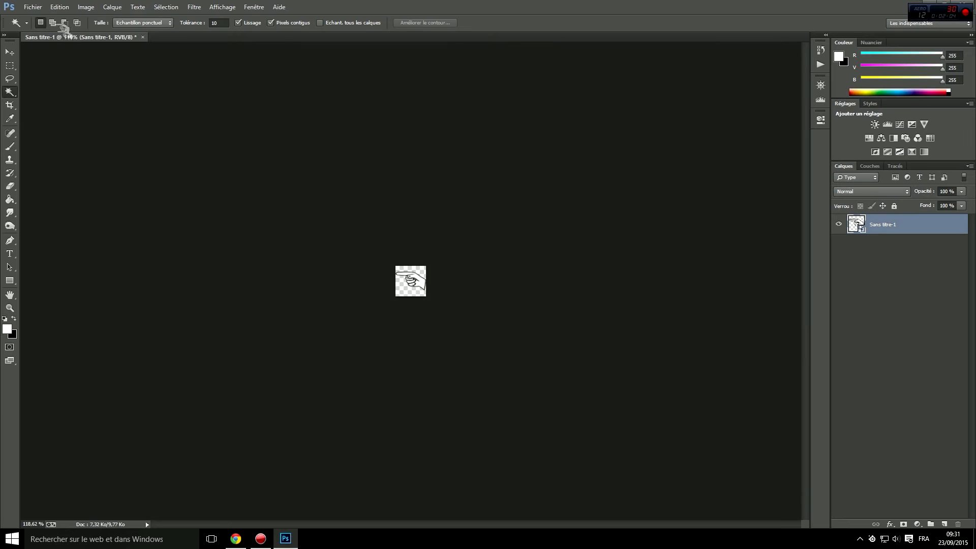
{"action": "left_click", "coordinate": [32, 7]}
{"action": "left_click", "coordinate": [102, 129]}
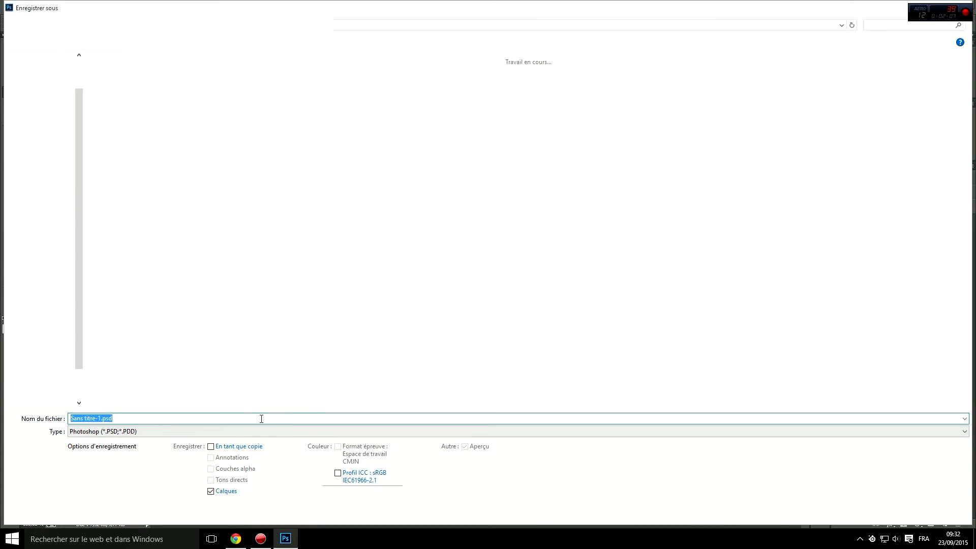
{"action": "left_click", "coordinate": [255, 434]}
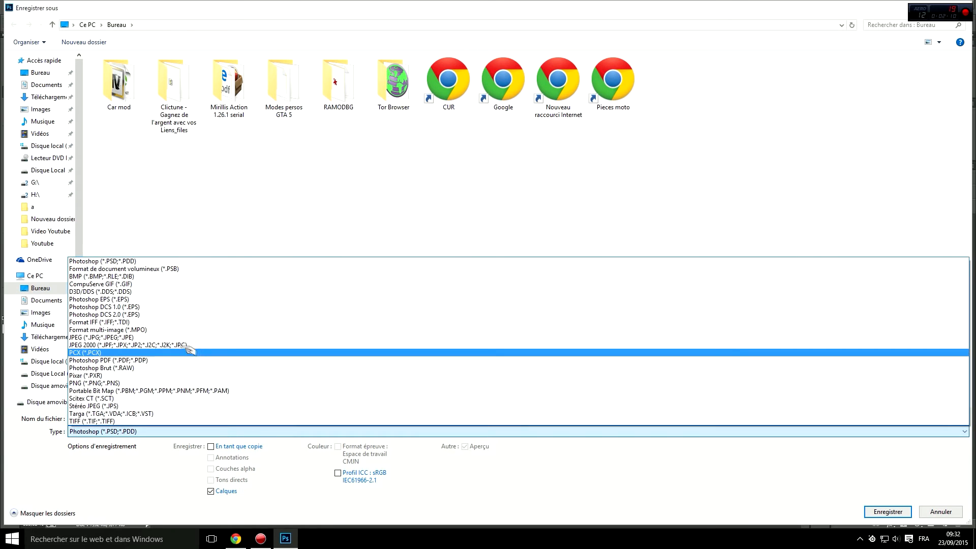
{"action": "left_click", "coordinate": [128, 383]}
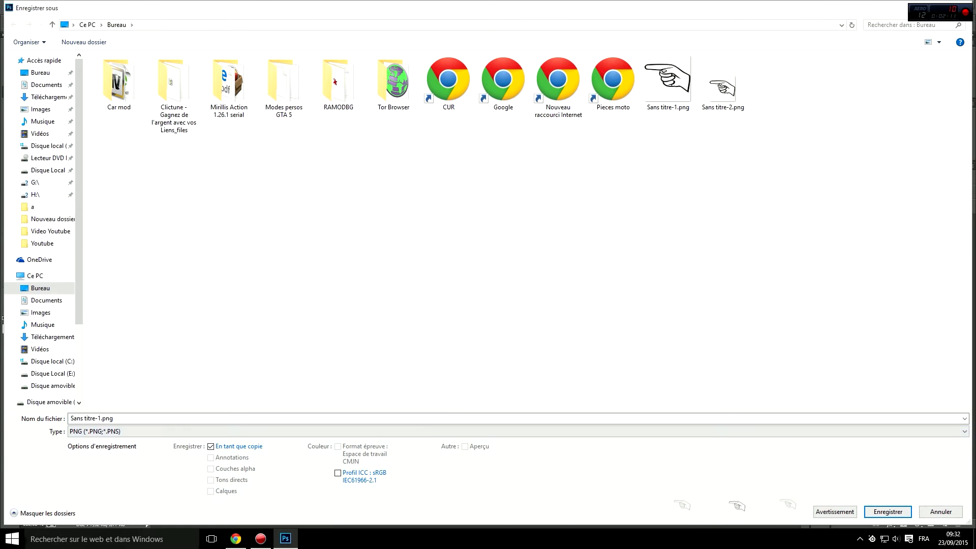
{"action": "left_click", "coordinate": [941, 512]}
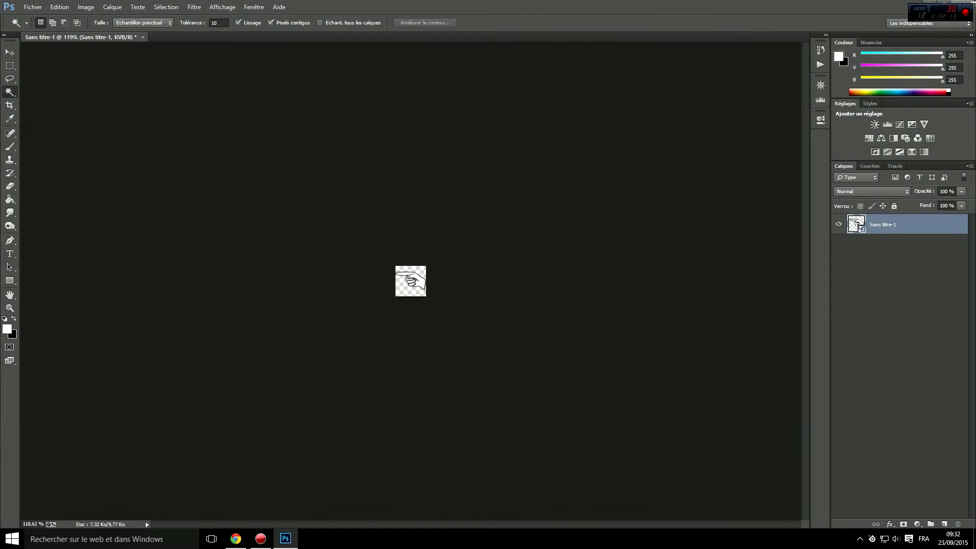
- Quit Photoshop without saving the document, and close the Google image search tab in Chrome
{"action": "left_click", "coordinate": [971, 3]}
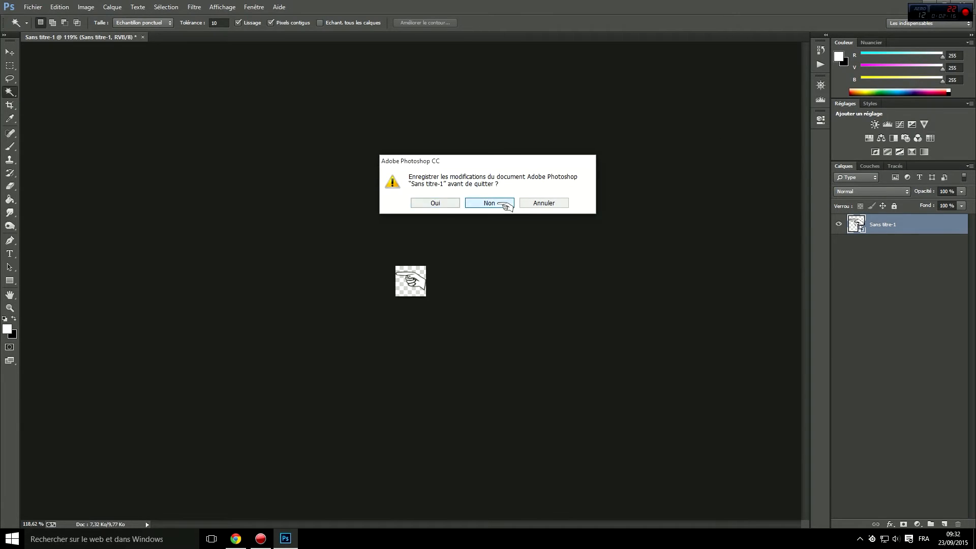
{"action": "left_click", "coordinate": [496, 203]}
{"action": "left_click", "coordinate": [243, 539]}
{"action": "left_click", "coordinate": [190, 6]}
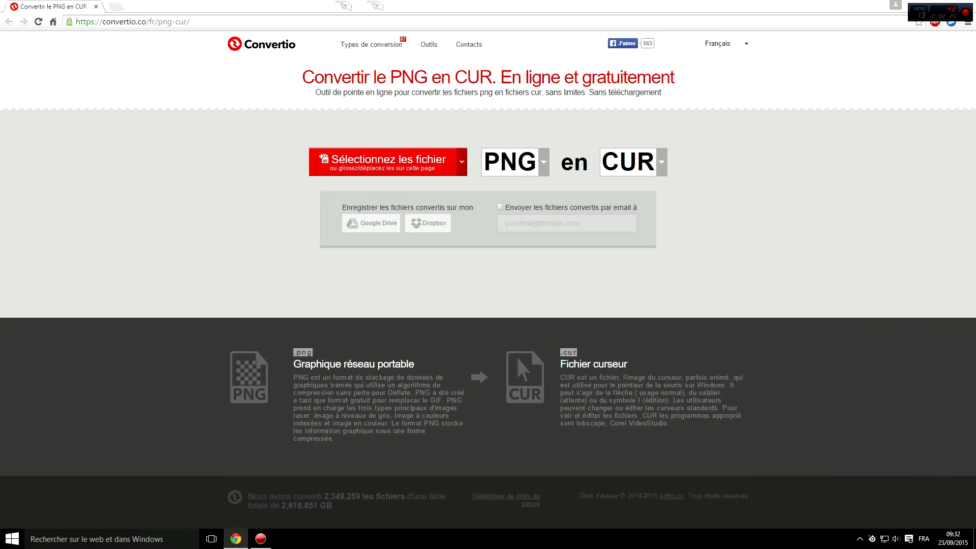
- Choose PNG as the source format and check the format categories offered for the CUR output
{"action": "mouse_move", "coordinate": [446, 172]}
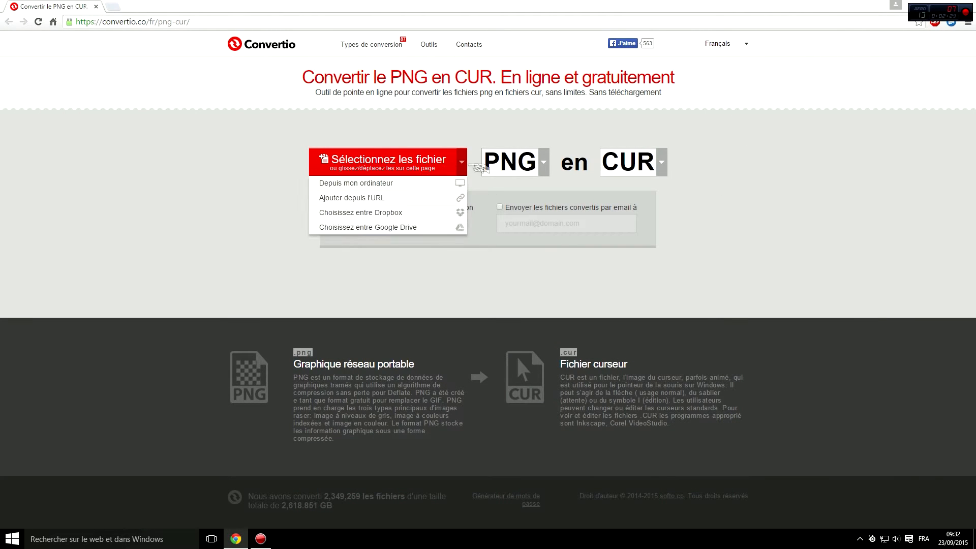
{"action": "left_click", "coordinate": [532, 168]}
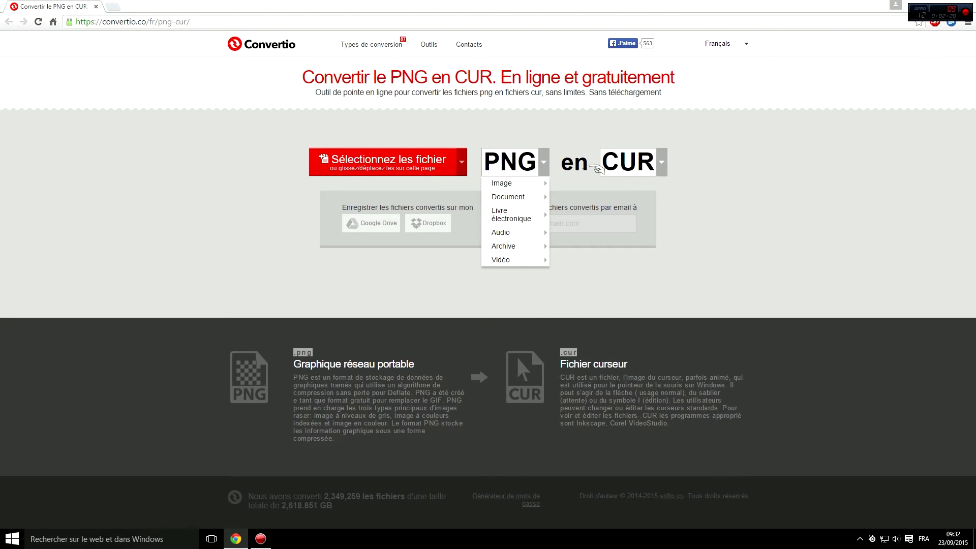
{"action": "mouse_move", "coordinate": [529, 184]}
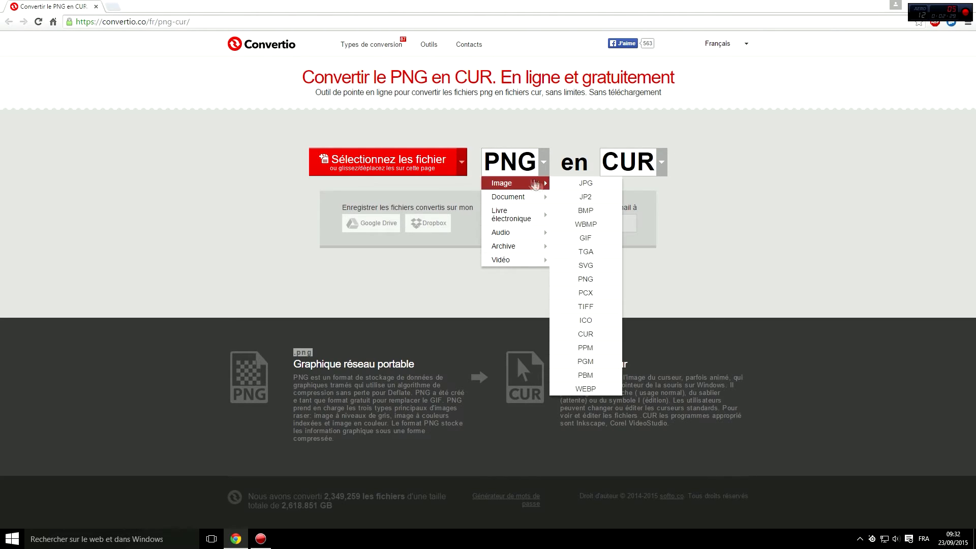
{"action": "left_click", "coordinate": [609, 283]}
{"action": "left_click", "coordinate": [645, 169]}
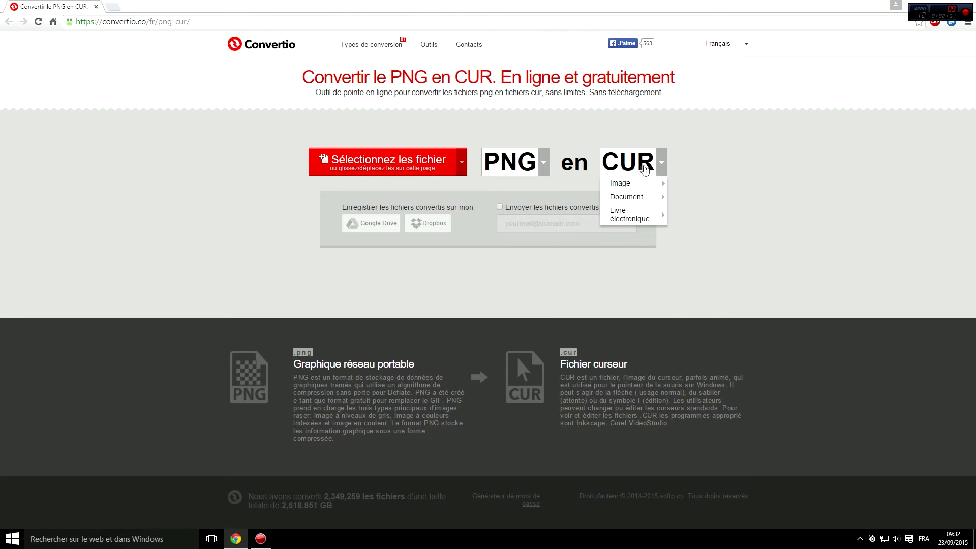
{"action": "mouse_move", "coordinate": [643, 184]}
- Load Sans titre-2.png from the computer's desktop into Convertio and convert it to CUR
{"action": "mouse_move", "coordinate": [388, 170]}
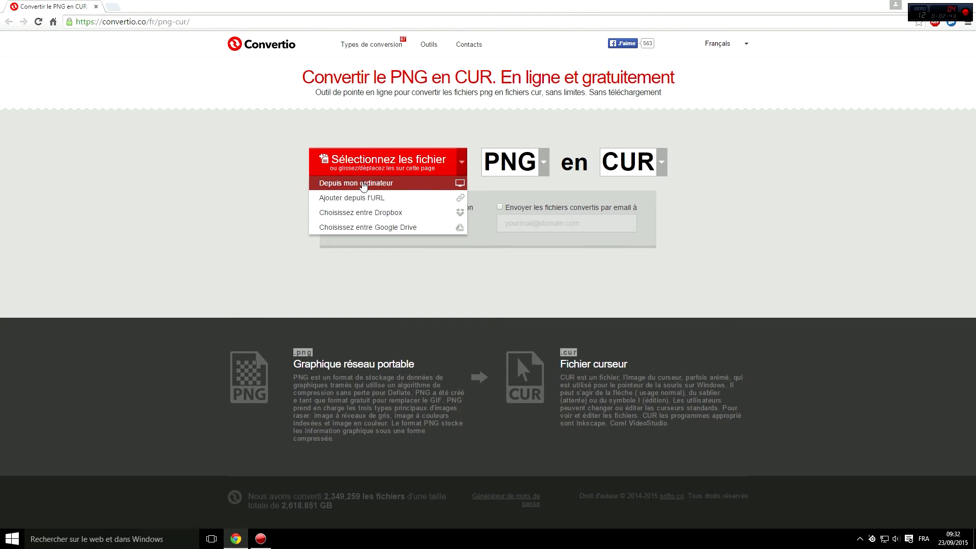
{"action": "left_click", "coordinate": [380, 184]}
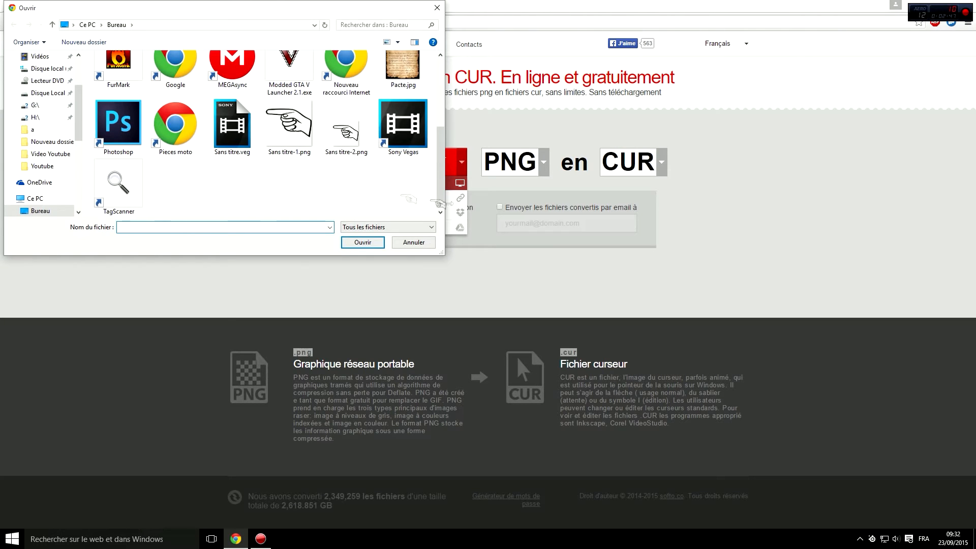
{"action": "left_click", "coordinate": [348, 133]}
{"action": "left_click", "coordinate": [371, 247]}
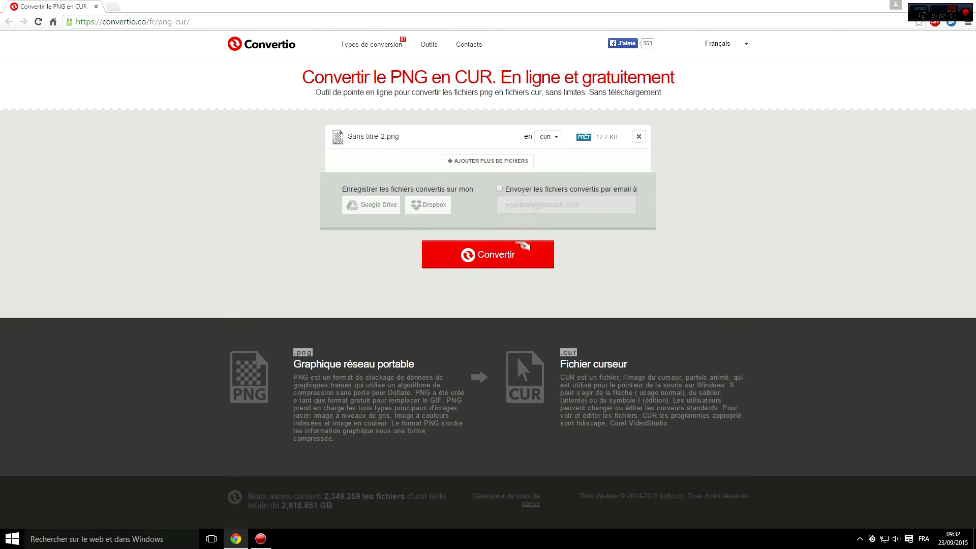
{"action": "left_click", "coordinate": [497, 258]}
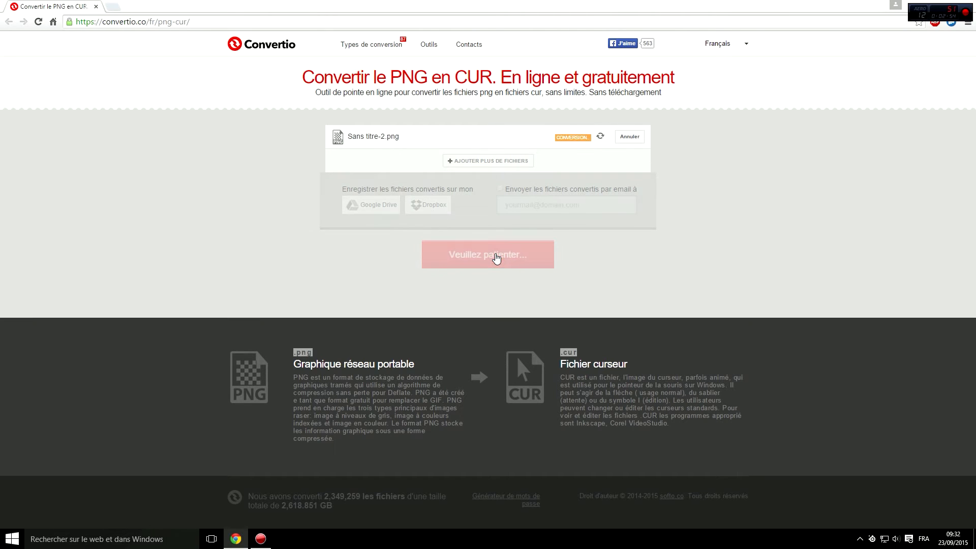
- Download the converted cursor file and try to open it from the browser
{"action": "left_click", "coordinate": [631, 141]}
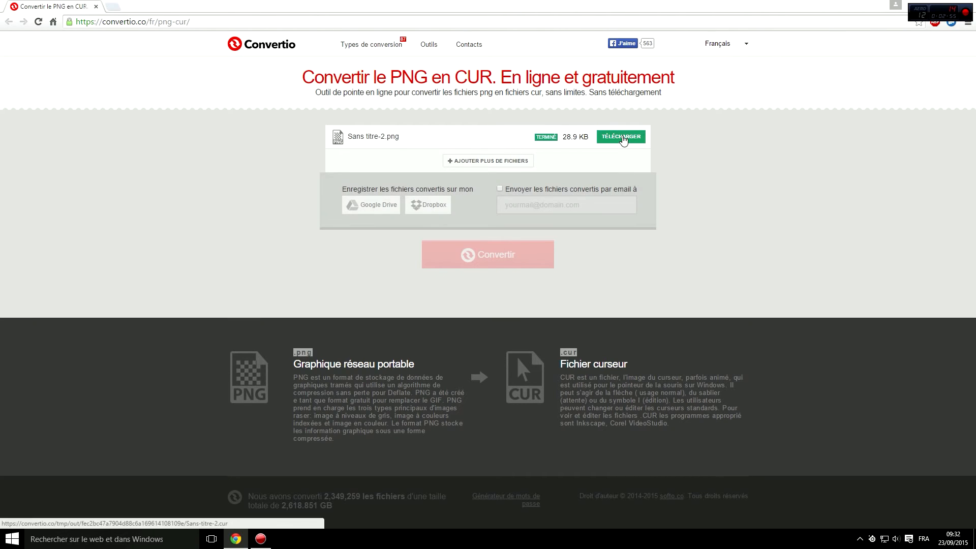
{"action": "left_click", "coordinate": [46, 518]}
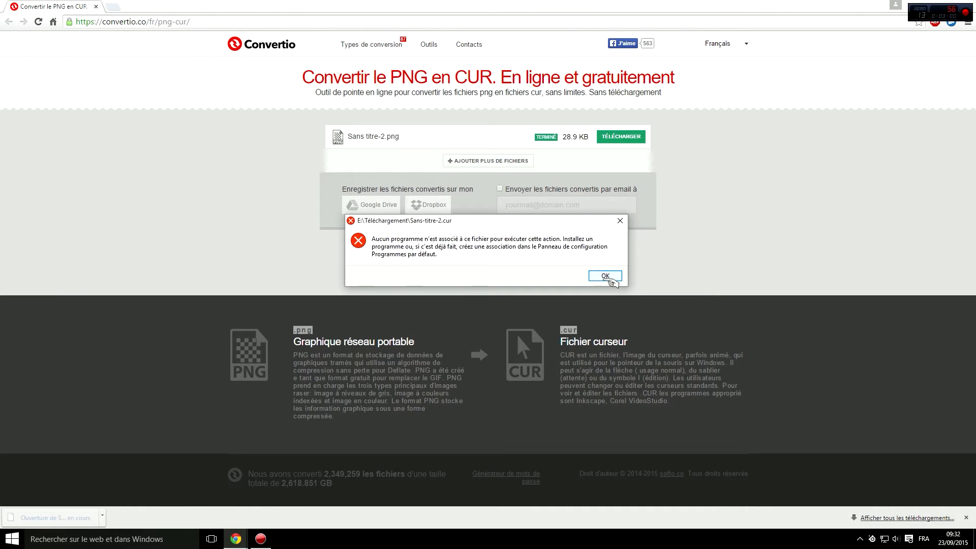
{"action": "left_click", "coordinate": [610, 279]}
- Search the Windows Control Panel for "souris" and open the pointer settings in the mouse properties
{"action": "key", "text": "super+d"}
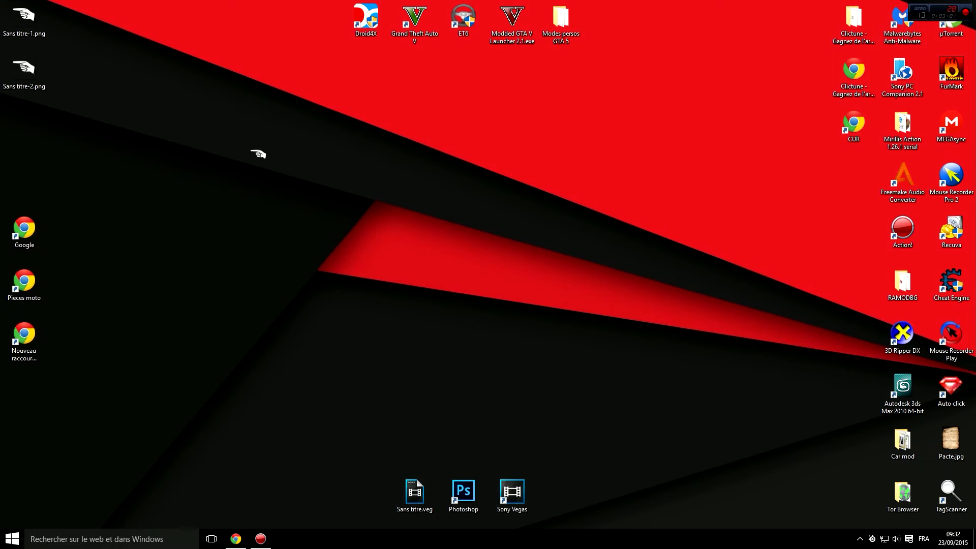
{"action": "key", "text": "super"}
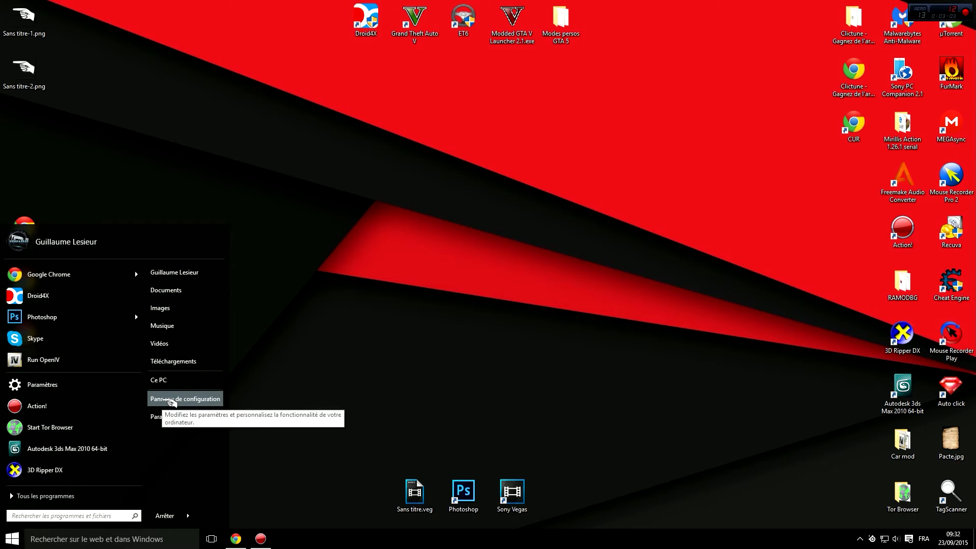
{"action": "left_click", "coordinate": [167, 401]}
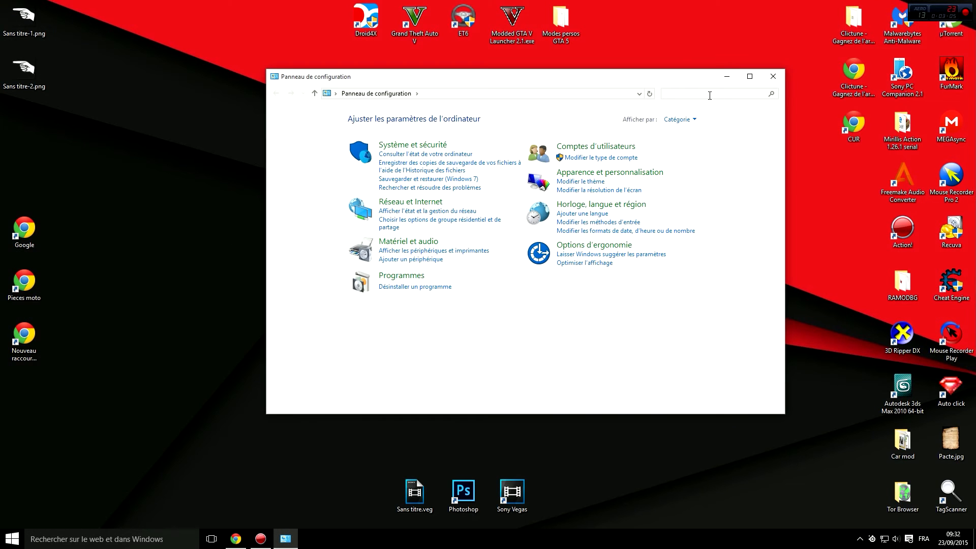
{"action": "type", "text": "souris"}
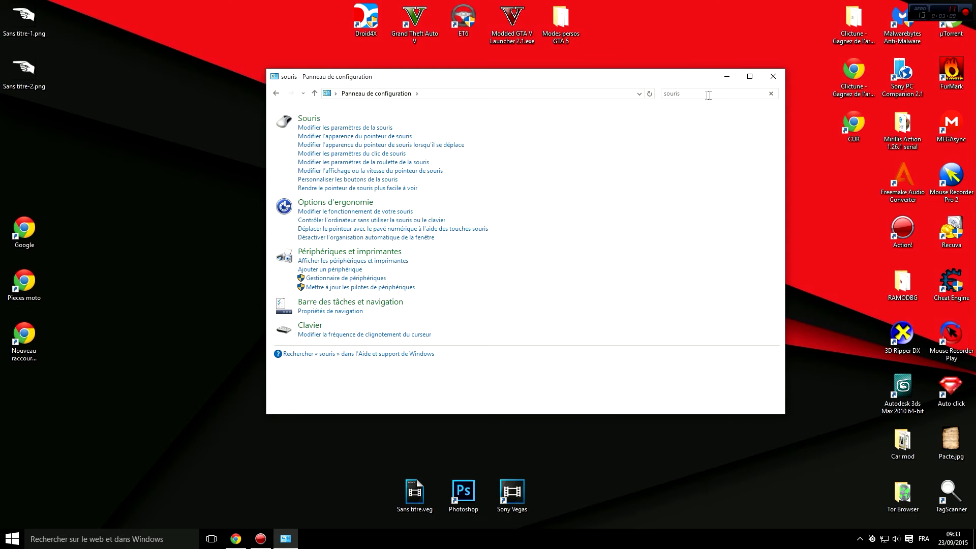
{"action": "left_click", "coordinate": [309, 119]}
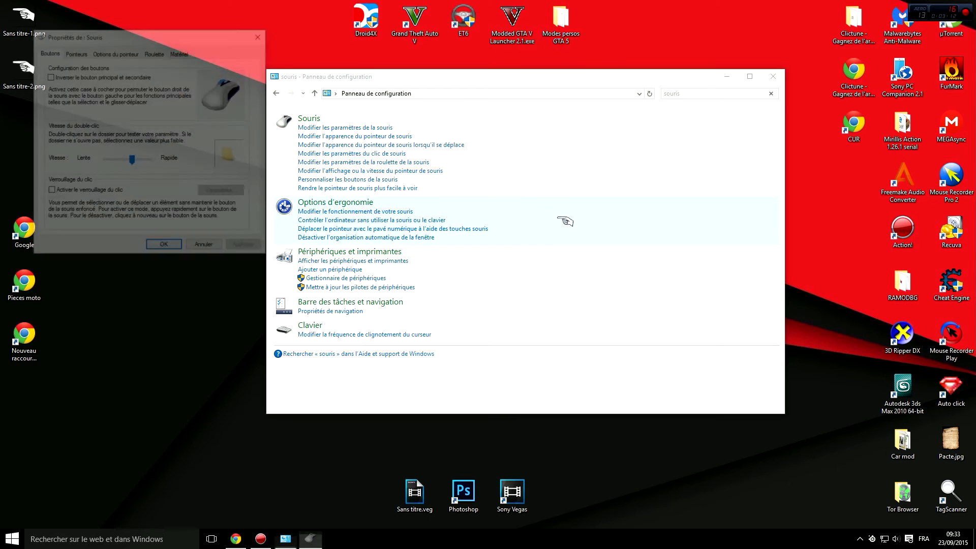
{"action": "left_click", "coordinate": [74, 52]}
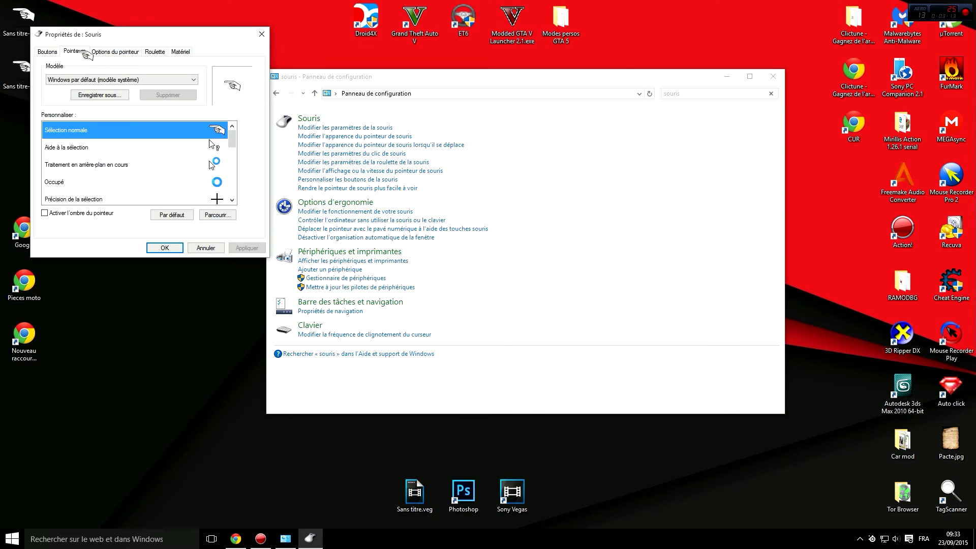
- Reset the Sélection normale pointer to its default and apply the change
{"action": "left_click", "coordinate": [130, 79]}
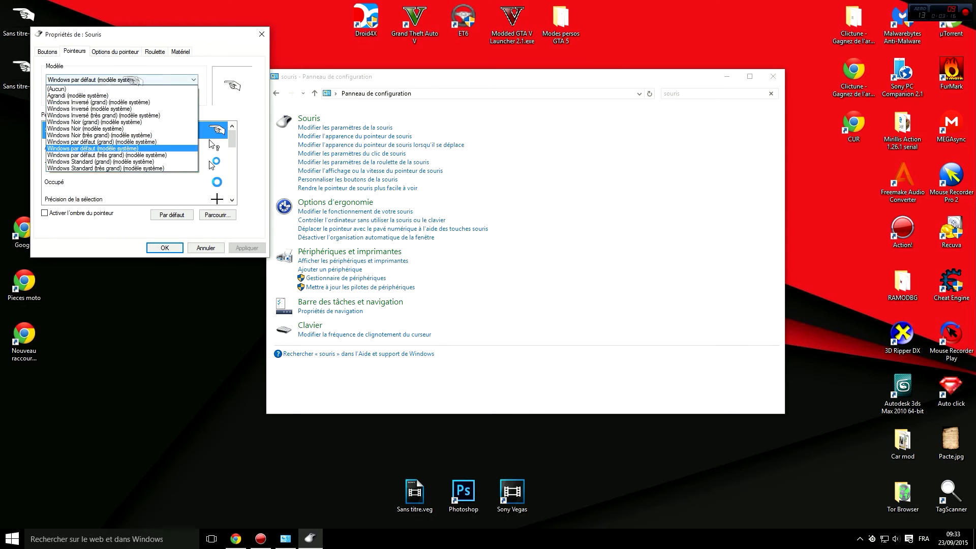
{"action": "left_click", "coordinate": [129, 79]}
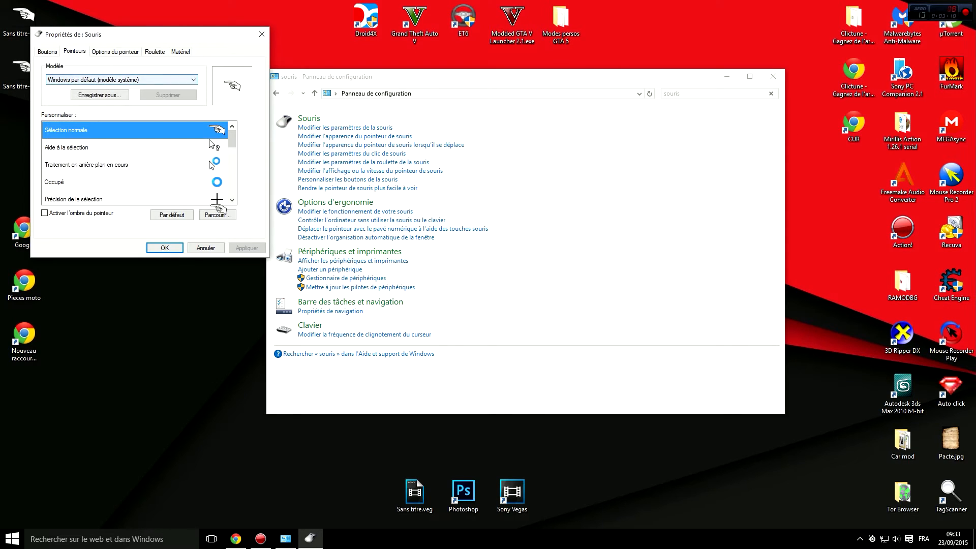
{"action": "left_click", "coordinate": [247, 247]}
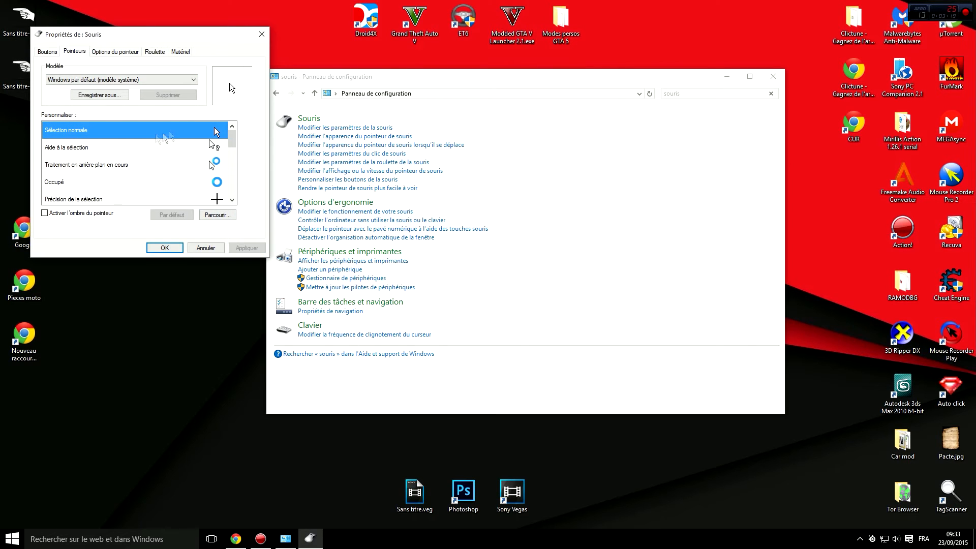
- Examine the pointer models and the customizable pointer roles, from Aide à la sélection to Sélection de lien, and try out the horizontal resize pointer
{"action": "left_click", "coordinate": [175, 79]}
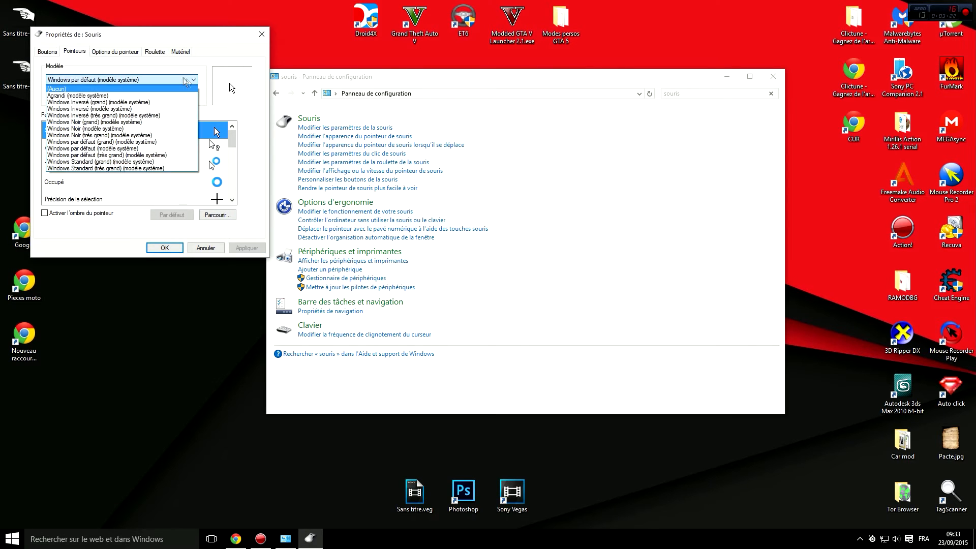
{"action": "left_click", "coordinate": [250, 146]}
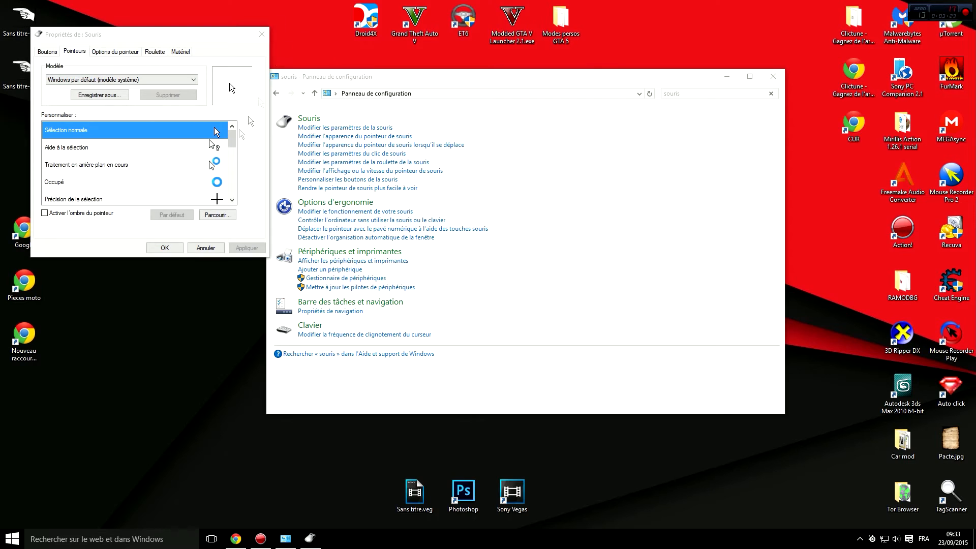
{"action": "left_click", "coordinate": [105, 147]}
{"action": "left_click", "coordinate": [123, 179]}
{"action": "scroll", "coordinate": [124, 180], "scroll_direction": "down", "scroll_amount": 4}
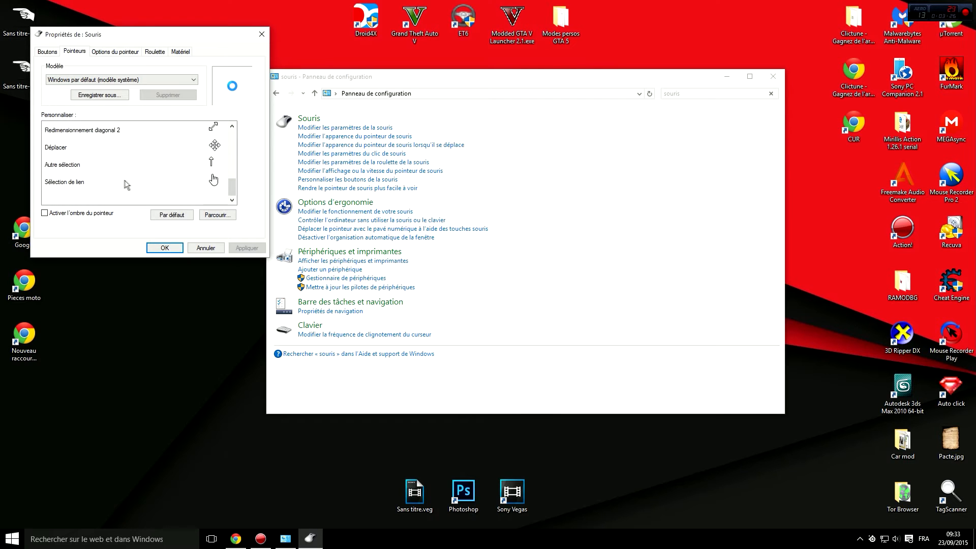
{"action": "left_click_drag", "start_coordinate": [233, 187], "coordinate": [231, 133]}
{"action": "left_click", "coordinate": [192, 130]}
{"action": "scroll", "coordinate": [198, 150], "scroll_direction": "down", "scroll_amount": 5}
{"action": "scroll", "coordinate": [208, 183], "scroll_direction": "up", "scroll_amount": 1}
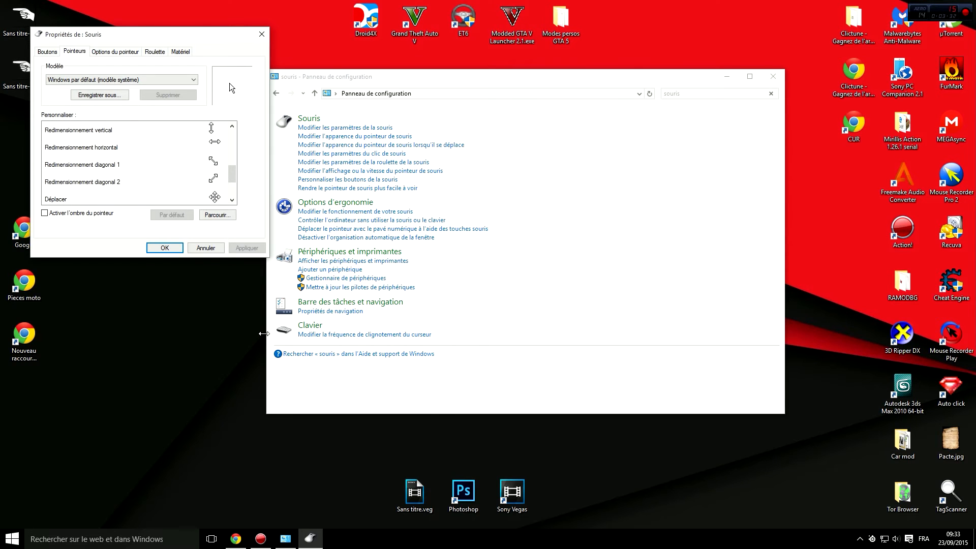
{"action": "mouse_move", "coordinate": [263, 334]}
{"action": "left_mouse_down"}
{"action": "mouse_move", "coordinate": [240, 334]}
{"action": "mouse_move", "coordinate": [261, 334]}
{"action": "left_mouse_up"}
- Assign Sans-titre-2_1.cur from the Téléchargements folder to the Sélection normale pointer
{"action": "scroll", "coordinate": [224, 162], "scroll_direction": "up", "scroll_amount": 3}
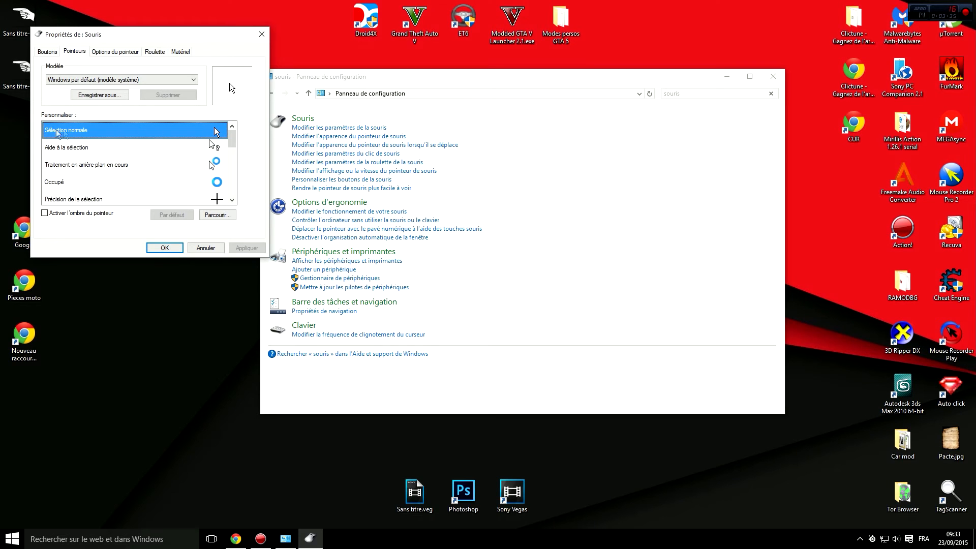
{"action": "left_click", "coordinate": [219, 215]}
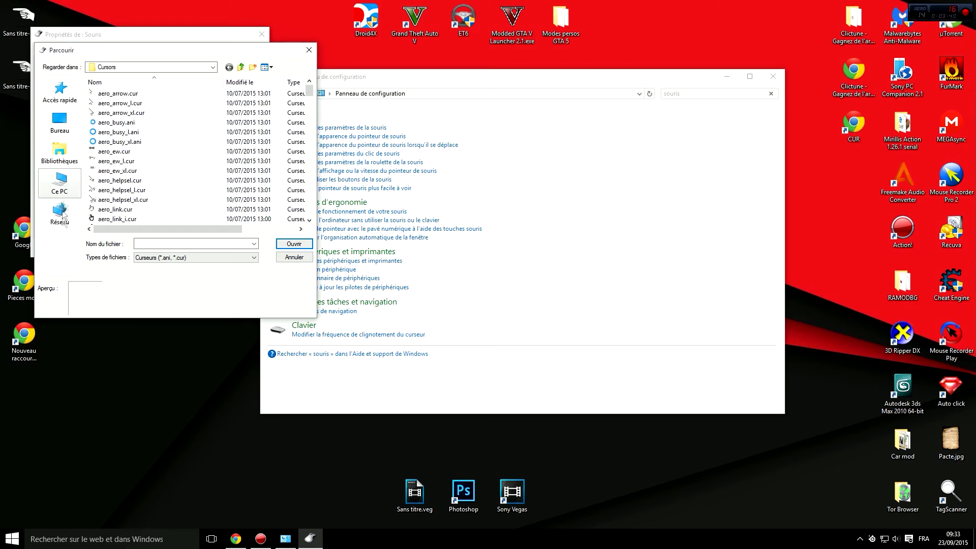
{"action": "left_click", "coordinate": [72, 121]}
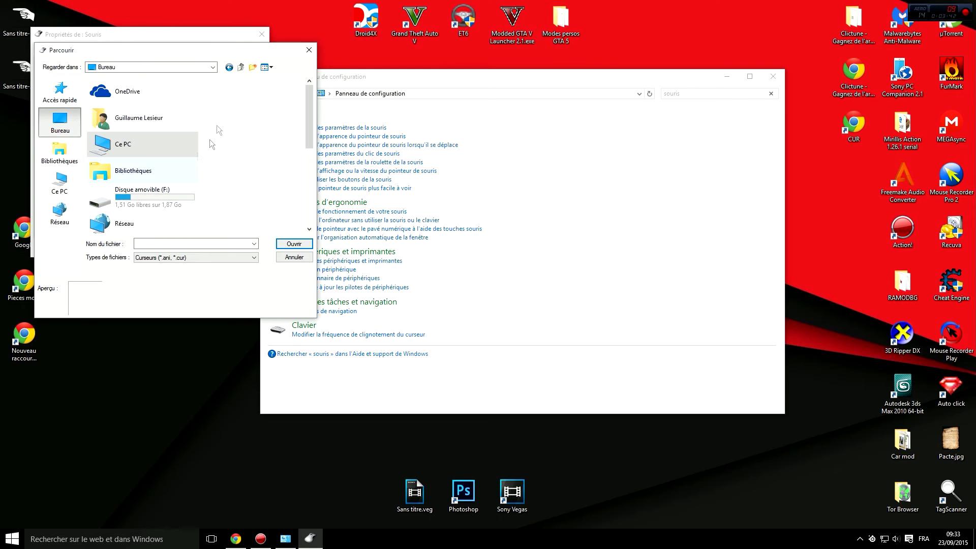
{"action": "double_click", "coordinate": [170, 139]}
{"action": "double_click", "coordinate": [136, 216]}
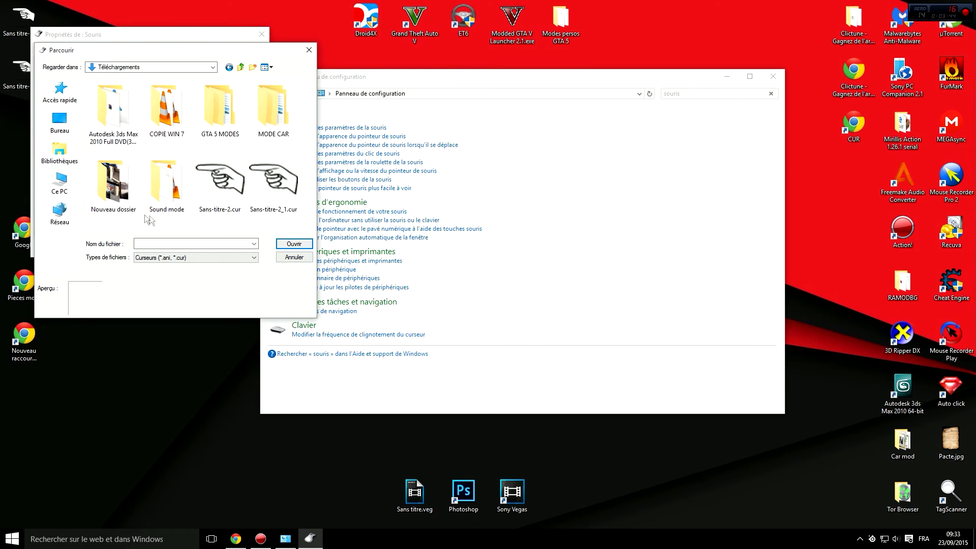
{"action": "left_click", "coordinate": [285, 187]}
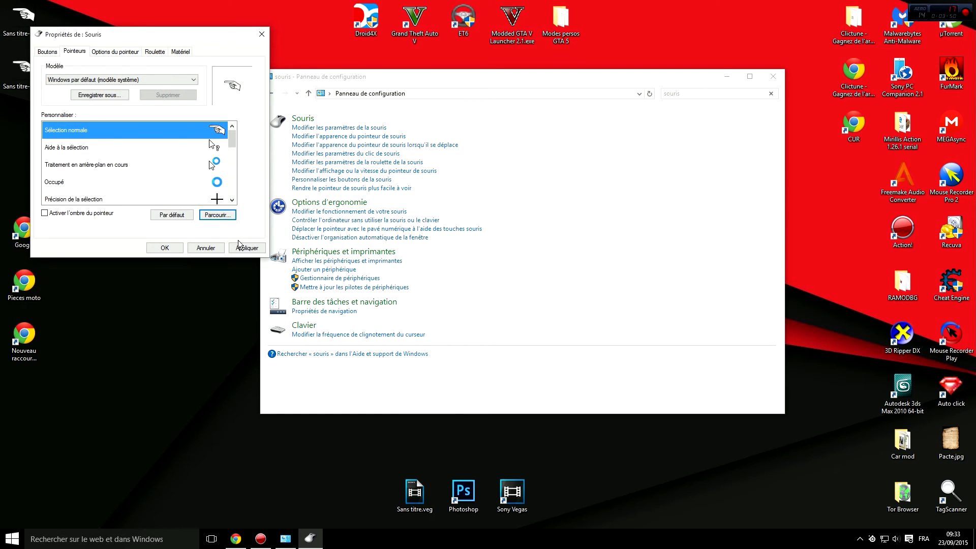
- Preview the neighbouring pointer roles, then apply the custom Sélection normale pointer and try it out on the desktop
{"action": "left_click", "coordinate": [215, 149]}
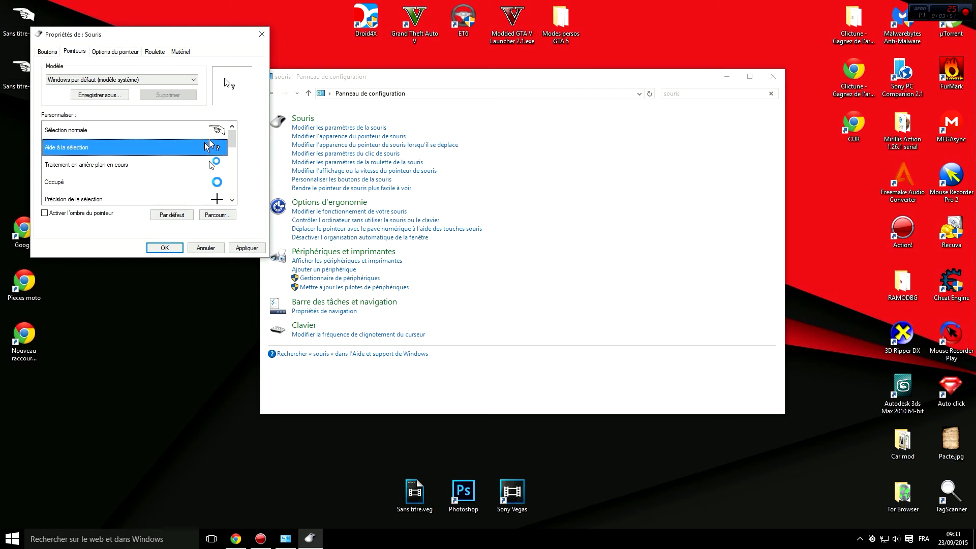
{"action": "left_click", "coordinate": [198, 168]}
{"action": "left_click", "coordinate": [199, 179]}
{"action": "left_click", "coordinate": [210, 134]}
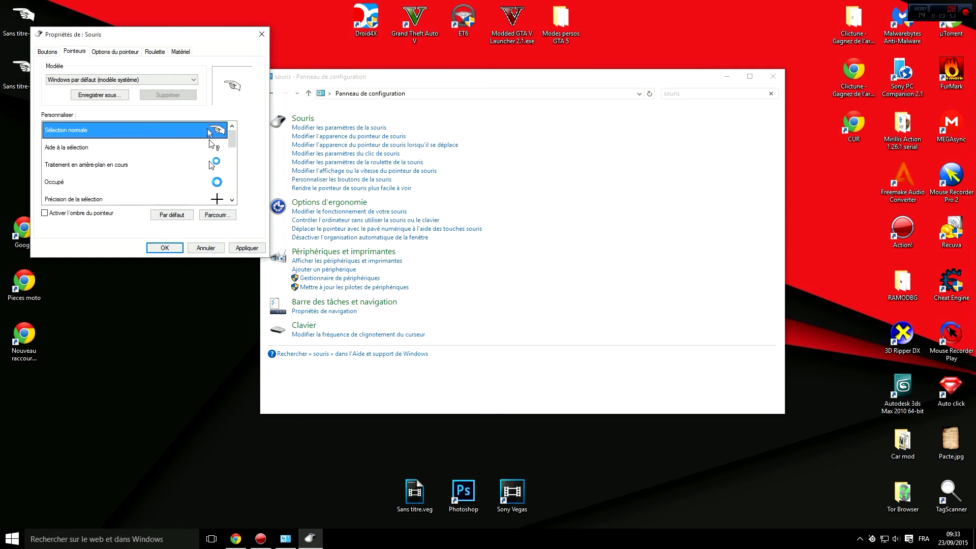
{"action": "left_click", "coordinate": [245, 251]}
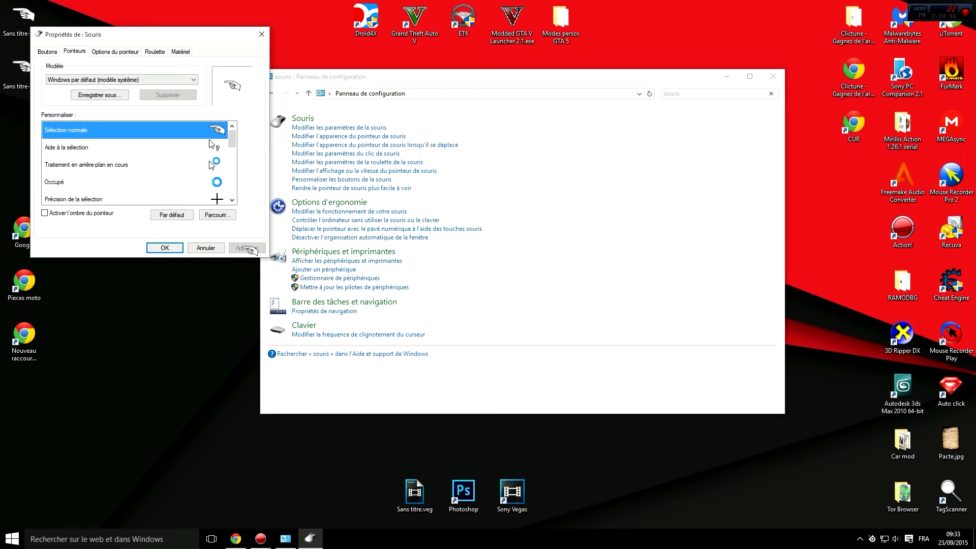
{"action": "left_click_drag", "start_coordinate": [154, 311], "coordinate": [229, 397]}
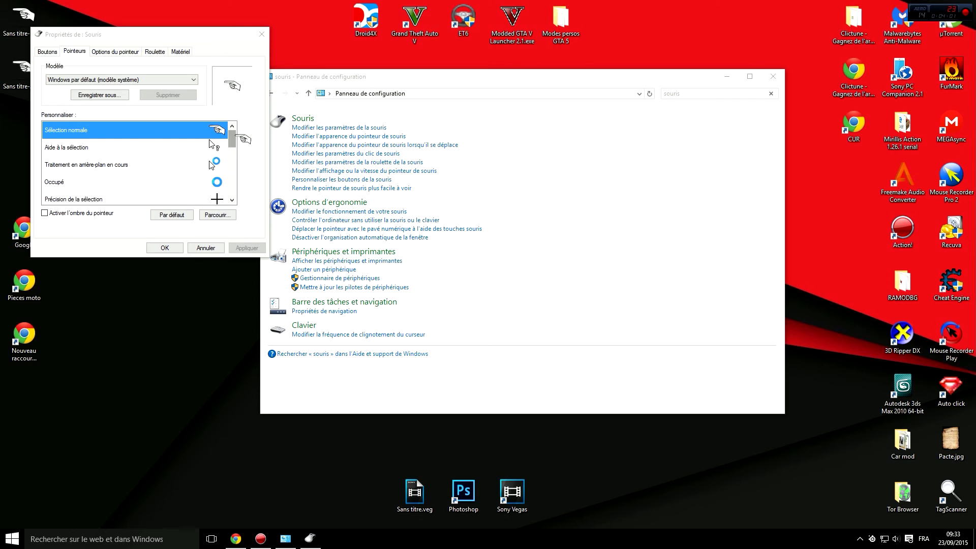
- Restore and apply the default Sélection normale pointer, and close the mouse properties and the Control Panel
{"action": "left_click", "coordinate": [172, 215]}
{"action": "left_click", "coordinate": [246, 247]}
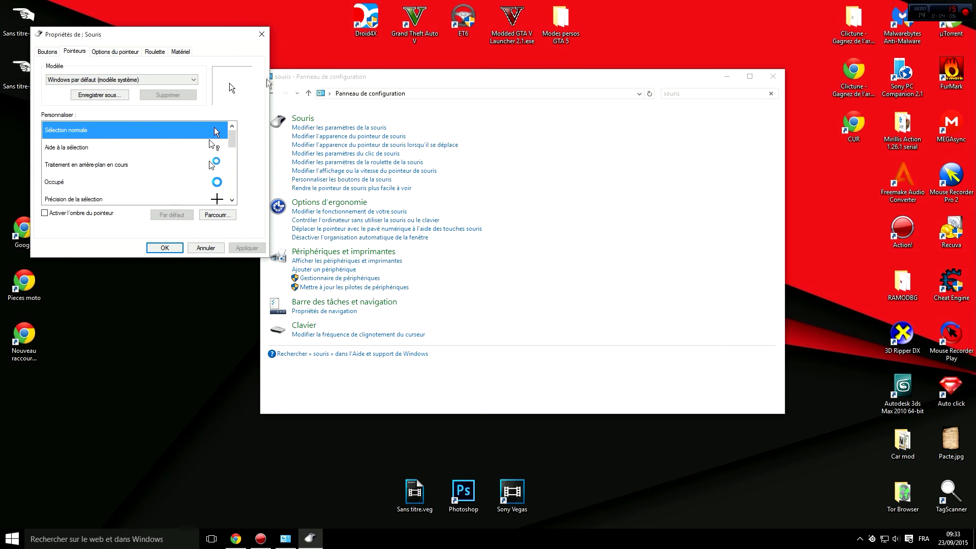
{"action": "left_click", "coordinate": [262, 34]}
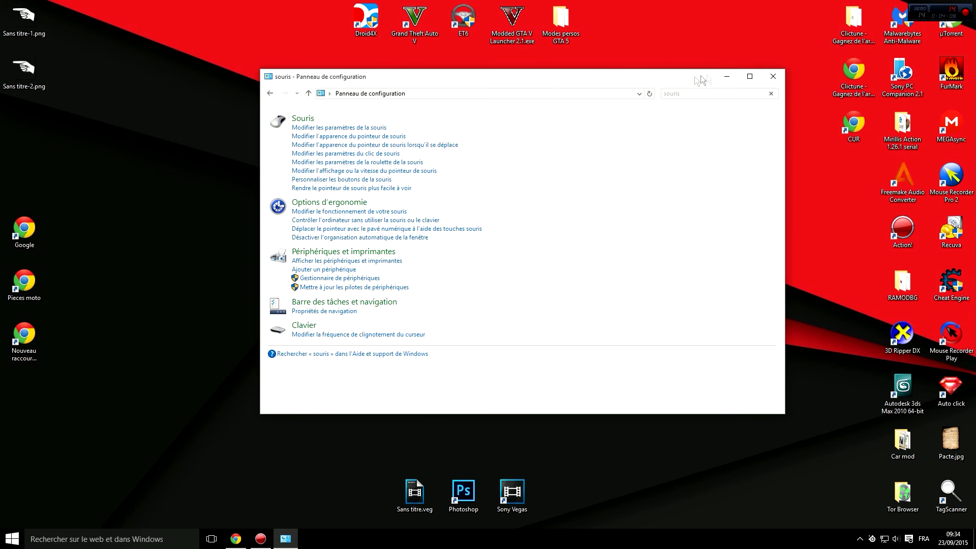
{"action": "left_click", "coordinate": [772, 77]}
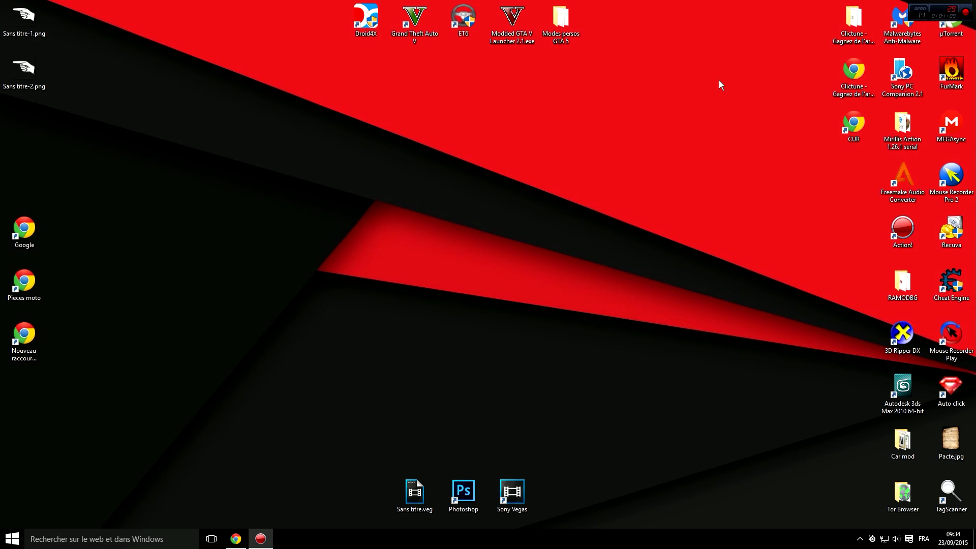